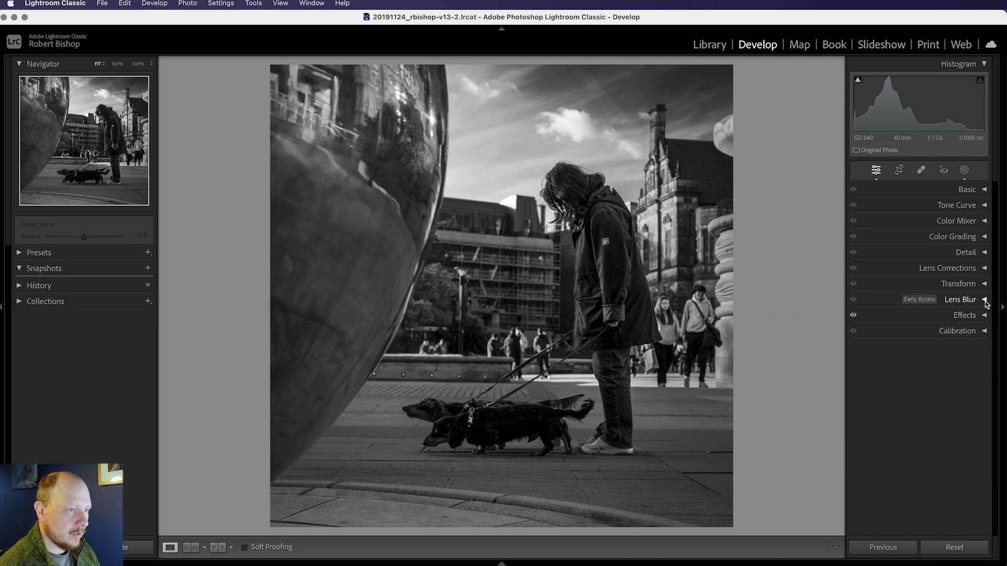
# Step: Apply Lens Blur to the photo and set the blur amount to 83
pyautogui.click(984, 300)
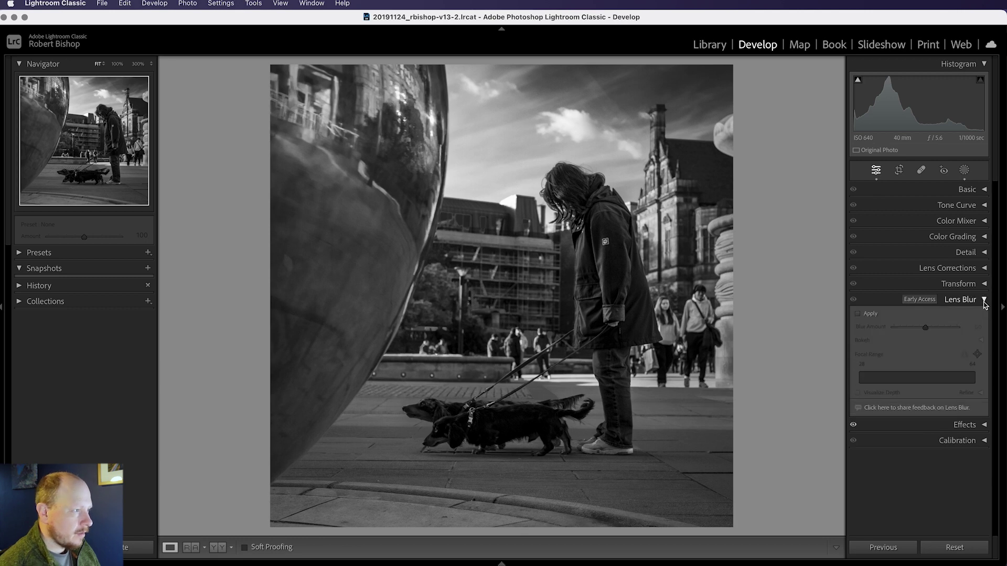
pyautogui.click(859, 315)
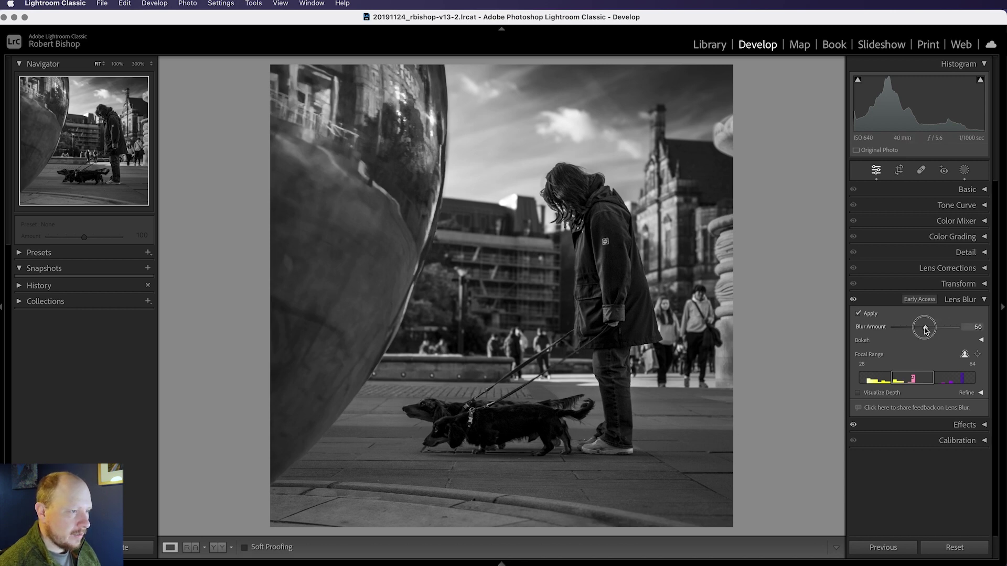
pyautogui.moveTo(926, 330); pyautogui.dragTo(948, 330)
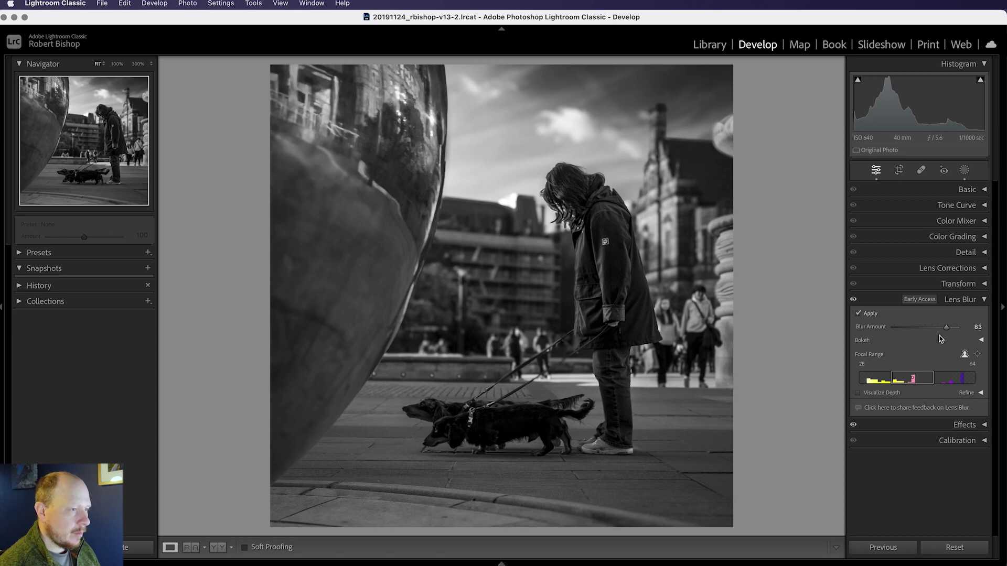
# Step: Show the bokeh options and raise the bokeh boost to 92 while viewing the background people up close
pyautogui.click(981, 340)
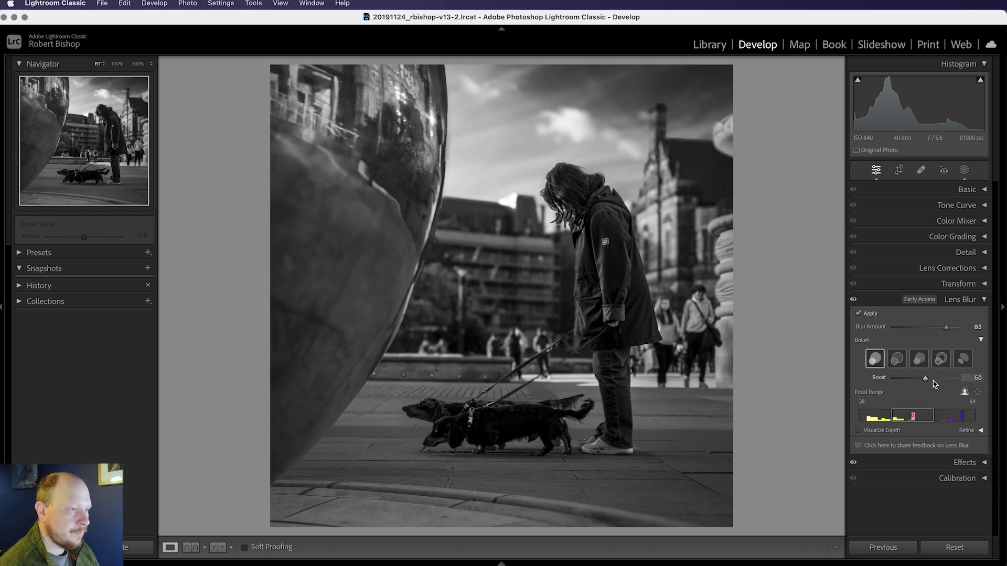
pyautogui.click(504, 349)
pyautogui.moveTo(537, 389); pyautogui.dragTo(468, 367)
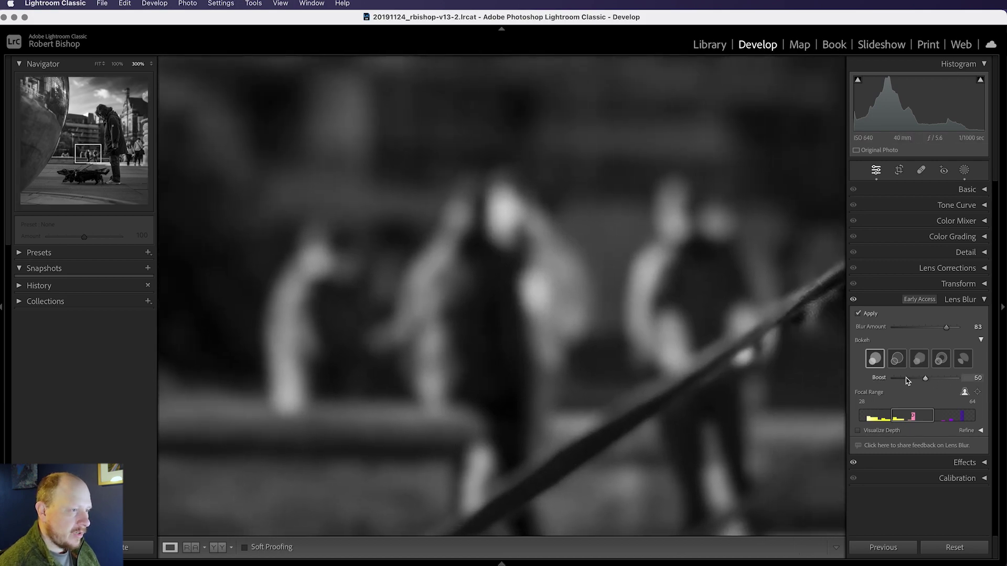
pyautogui.click(925, 380)
pyautogui.moveTo(926, 379); pyautogui.dragTo(942, 379)
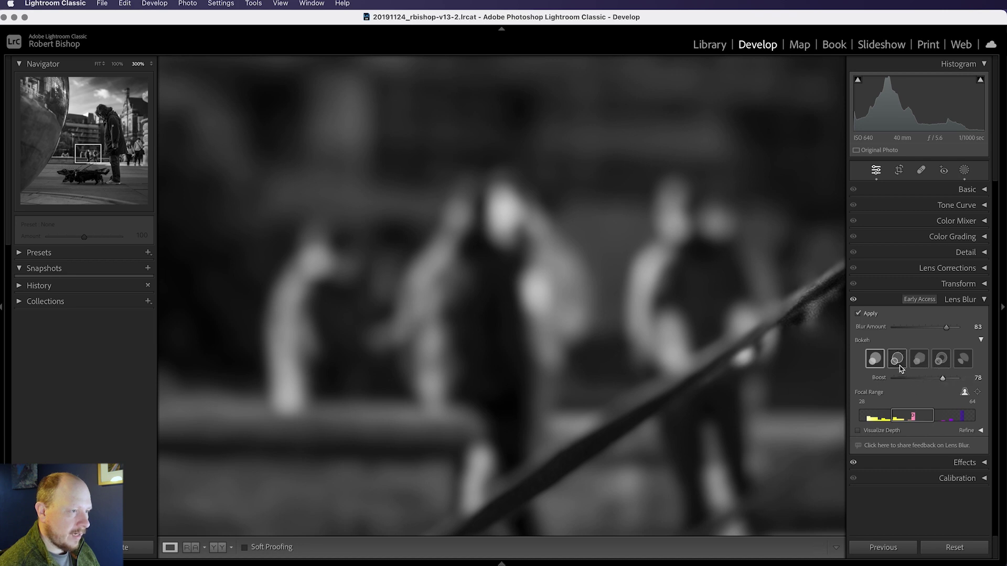
pyautogui.moveTo(943, 379); pyautogui.dragTo(952, 381)
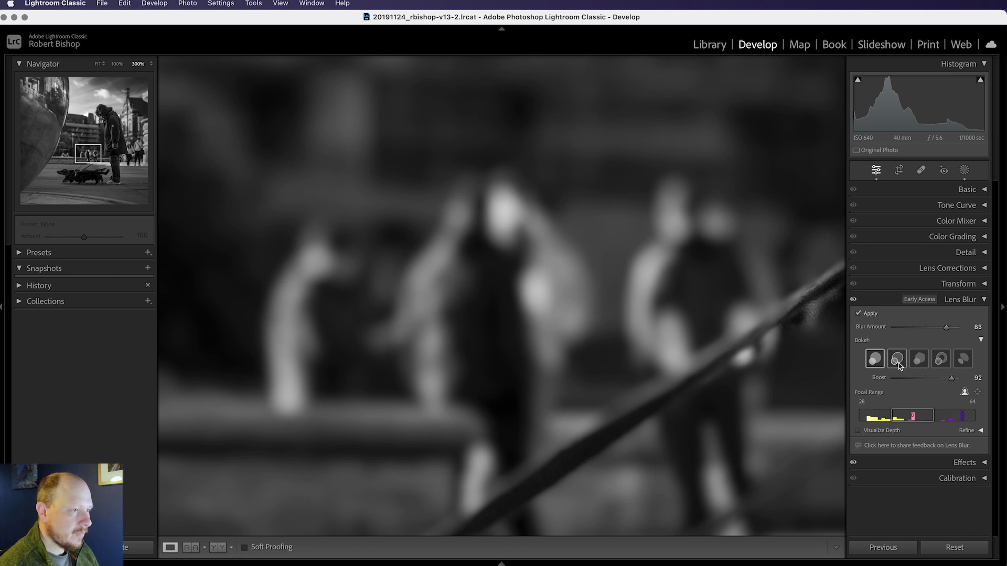
# Step: Try the four other bokeh shapes one after another on the background people and return to the first shape
pyautogui.click(897, 361)
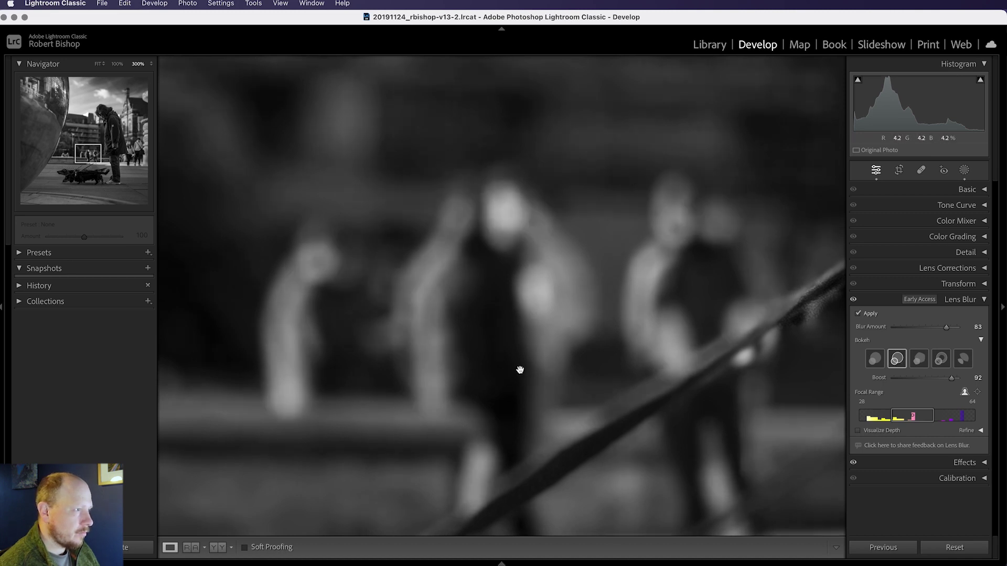
pyautogui.click(919, 359)
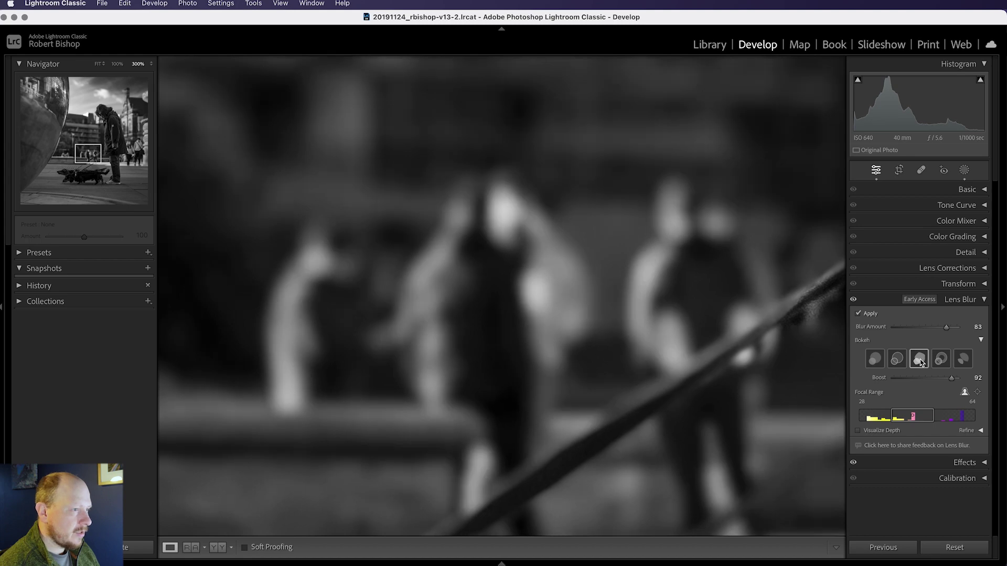
pyautogui.click(941, 361)
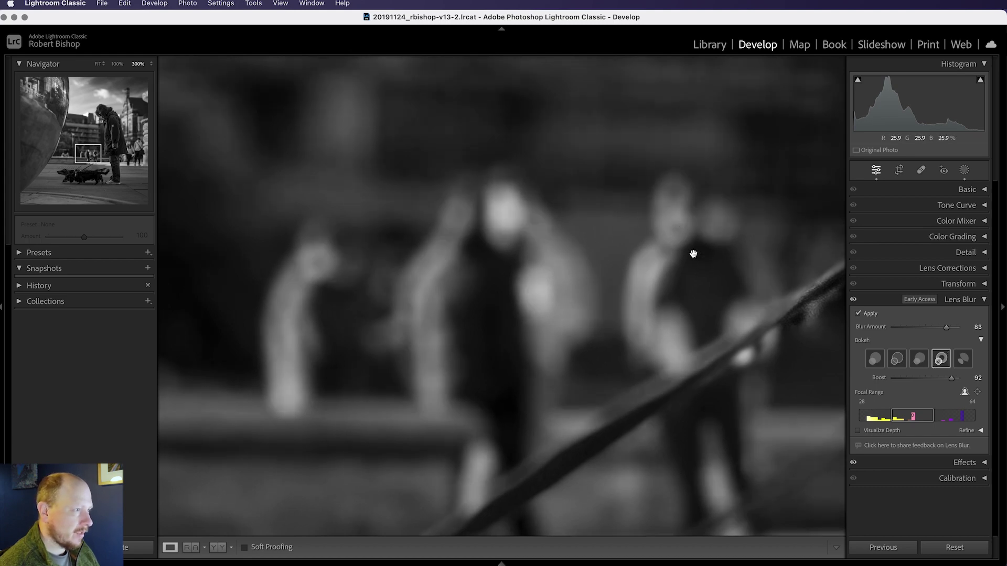
pyautogui.click(968, 363)
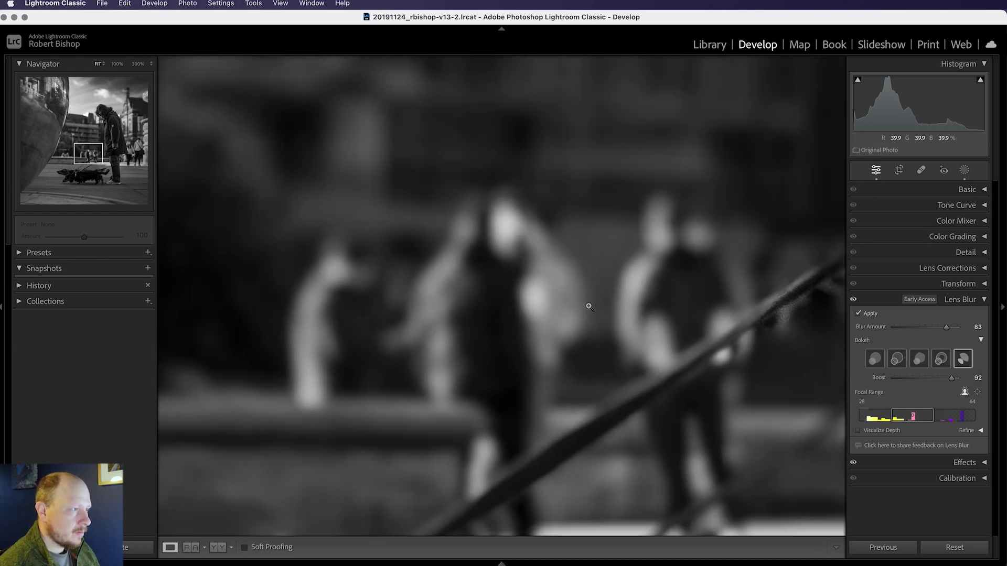
pyautogui.click(588, 301)
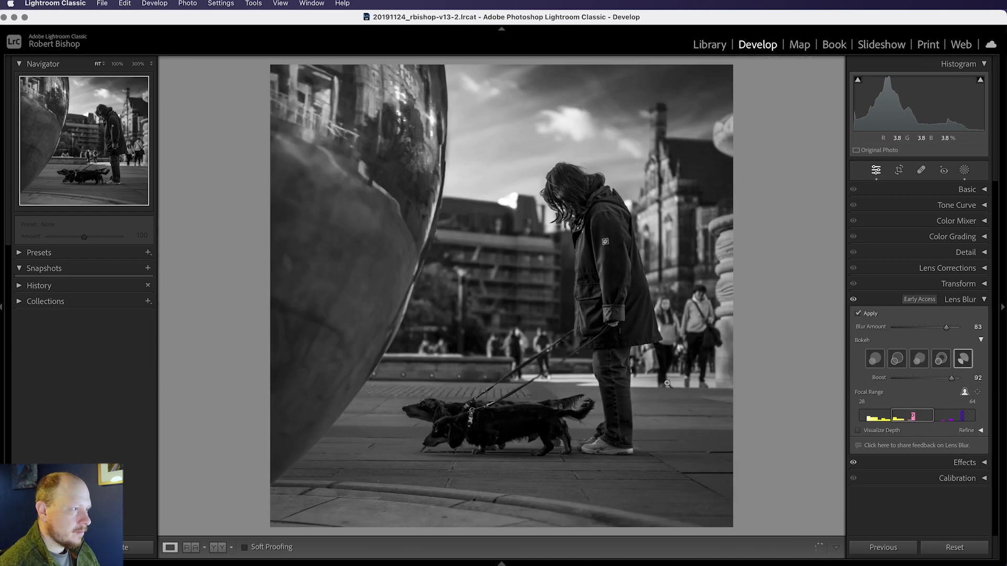
pyautogui.click(877, 363)
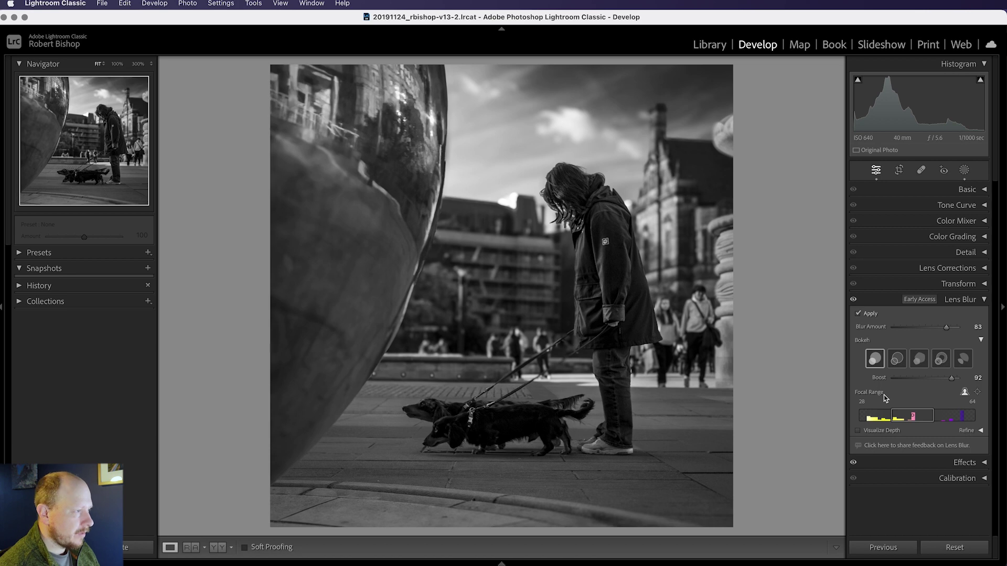
# Step: Check the depth visualization briefly and set the focus point on the people in the background
pyautogui.click(859, 431)
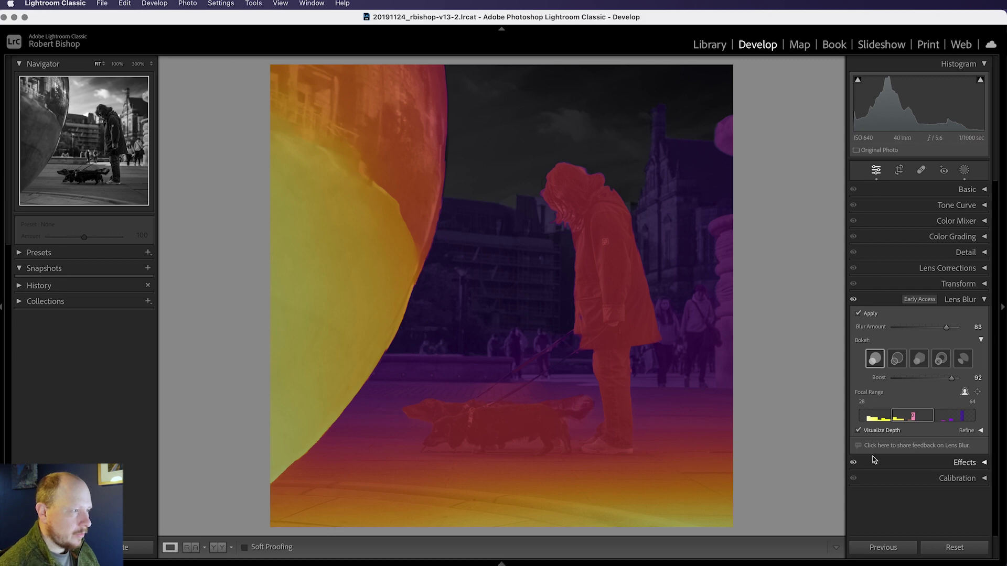
pyautogui.click(859, 430)
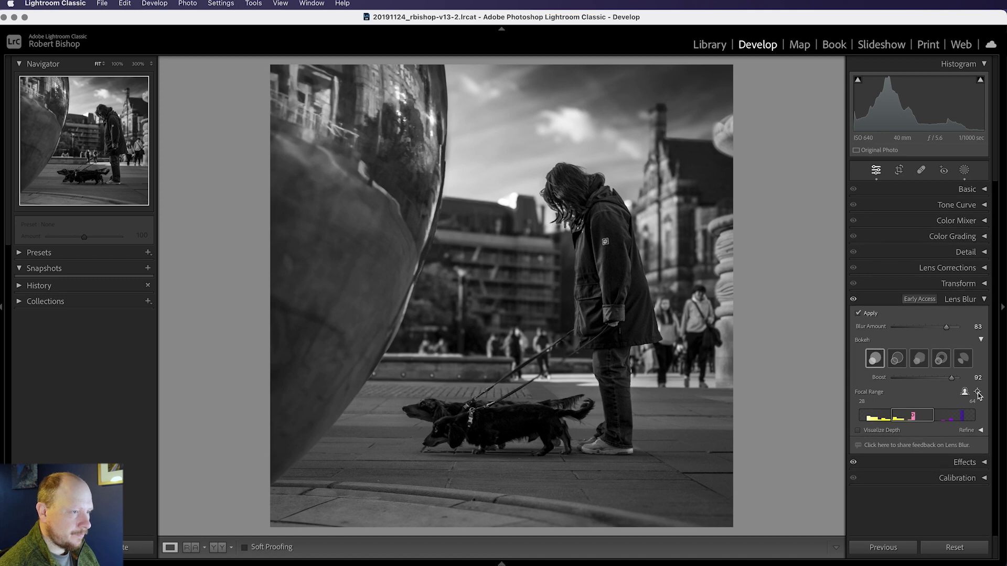
pyautogui.click(977, 392)
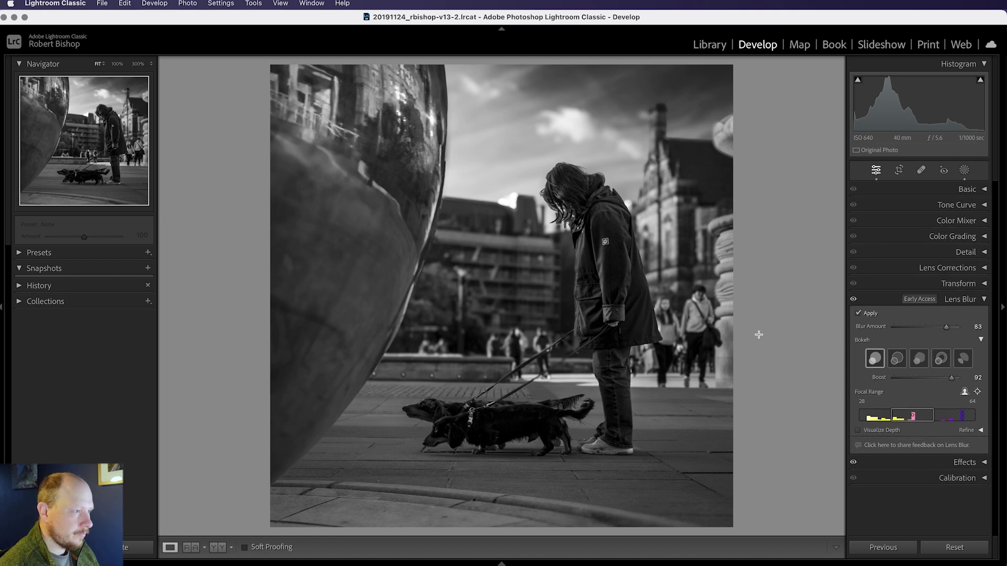
pyautogui.click(515, 334)
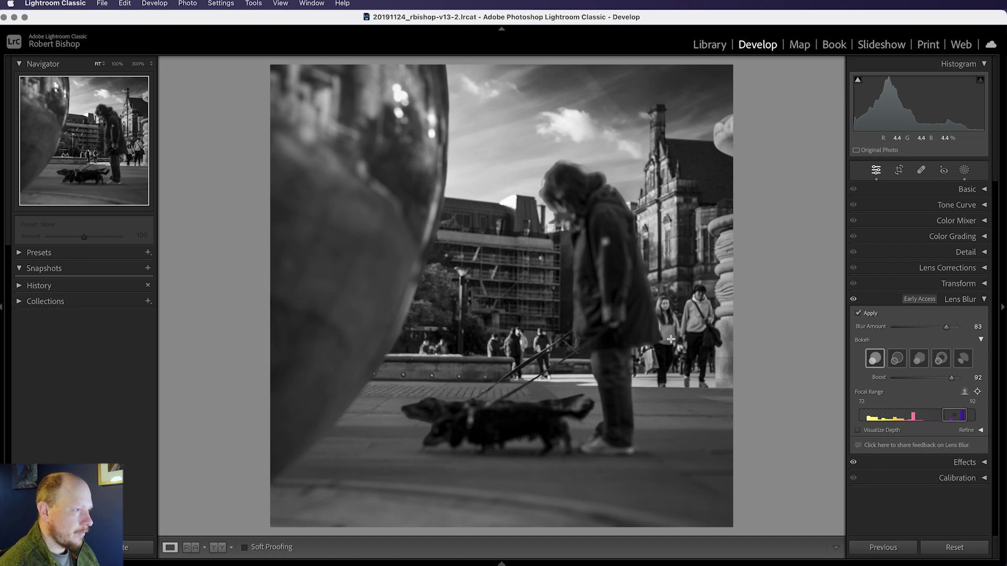
pyautogui.moveTo(676, 283); pyautogui.dragTo(721, 333)
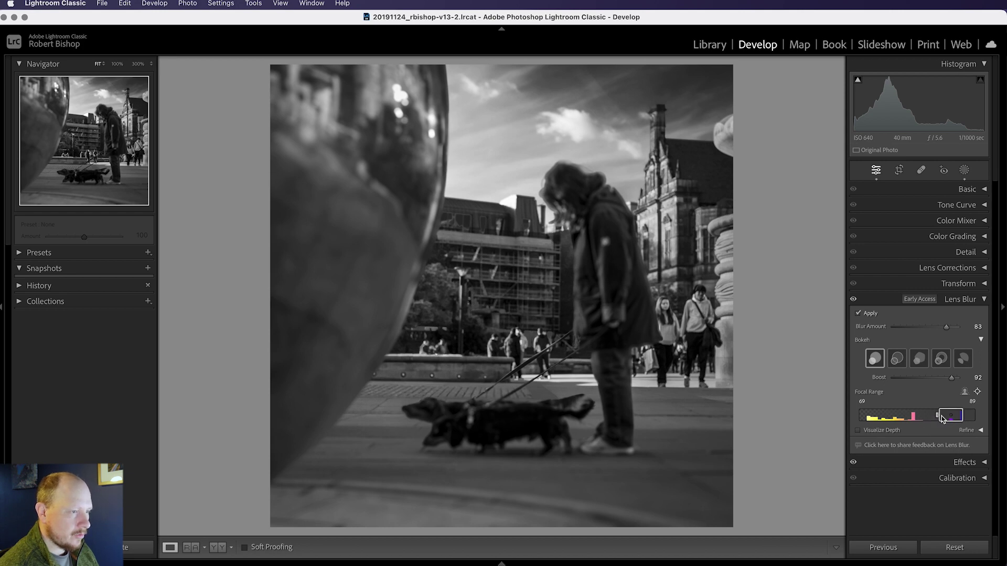
# Step: Shift the focal range to 19–39, 76–96 and finally 34–54, checking the in-focus areas with the depth visualization
pyautogui.moveTo(950, 418); pyautogui.dragTo(893, 418)
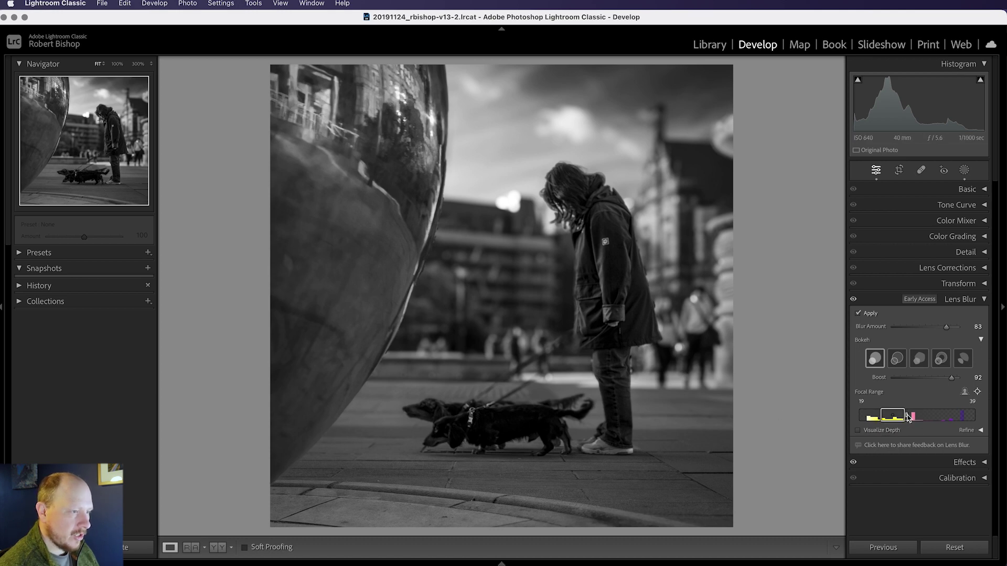
pyautogui.click(859, 431)
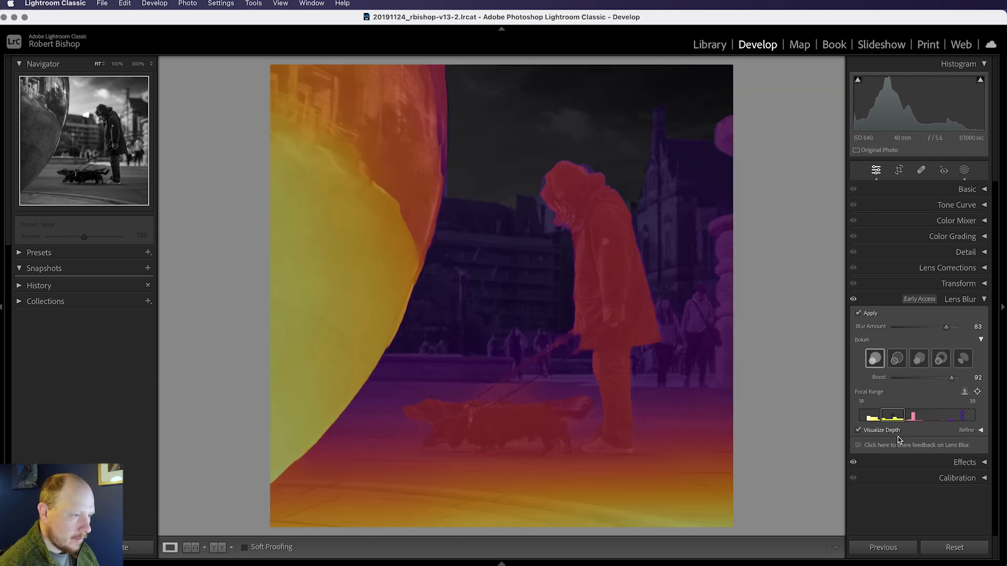
pyautogui.moveTo(893, 421); pyautogui.dragTo(893, 421)
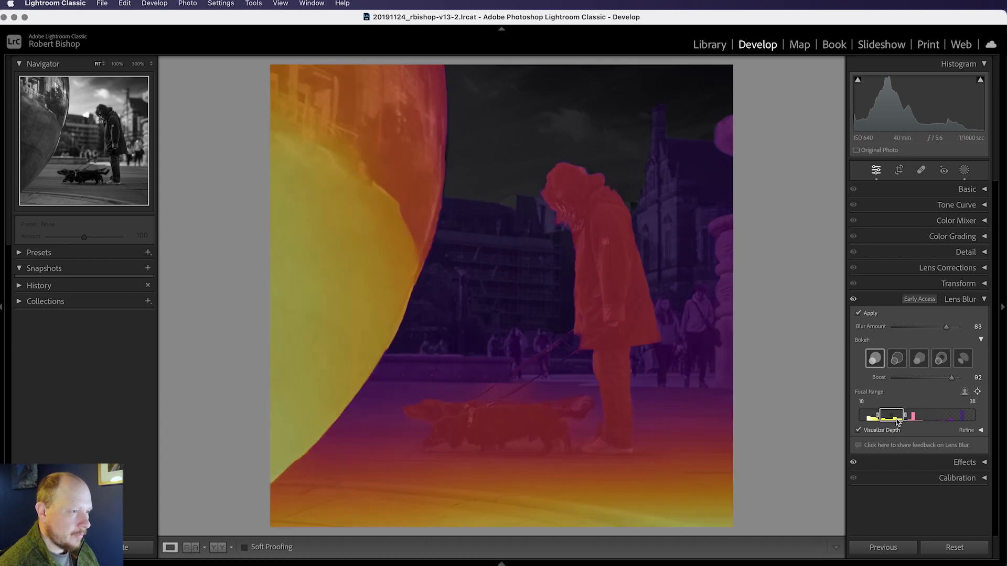
pyautogui.moveTo(894, 421); pyautogui.dragTo(967, 423)
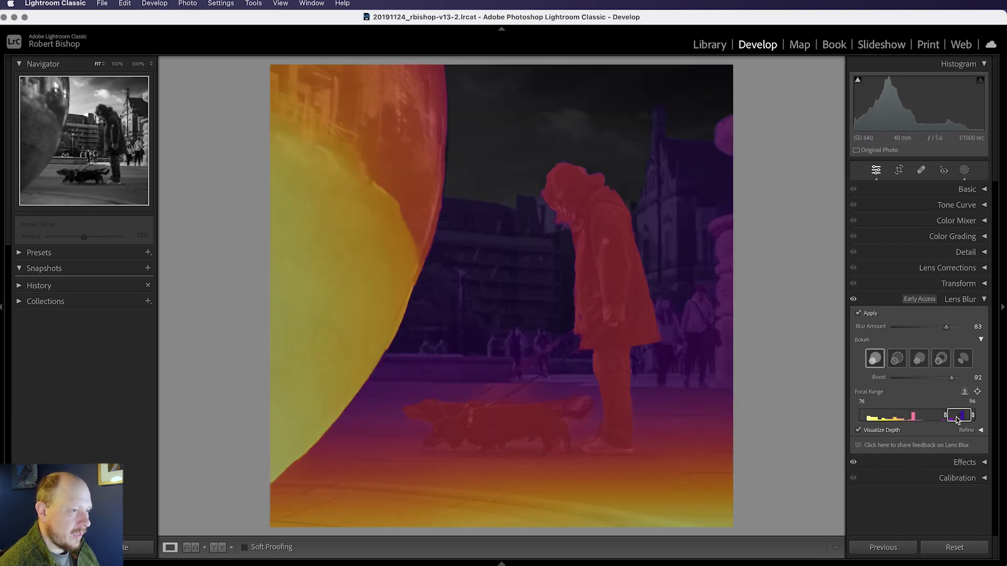
pyautogui.moveTo(957, 420); pyautogui.dragTo(909, 421)
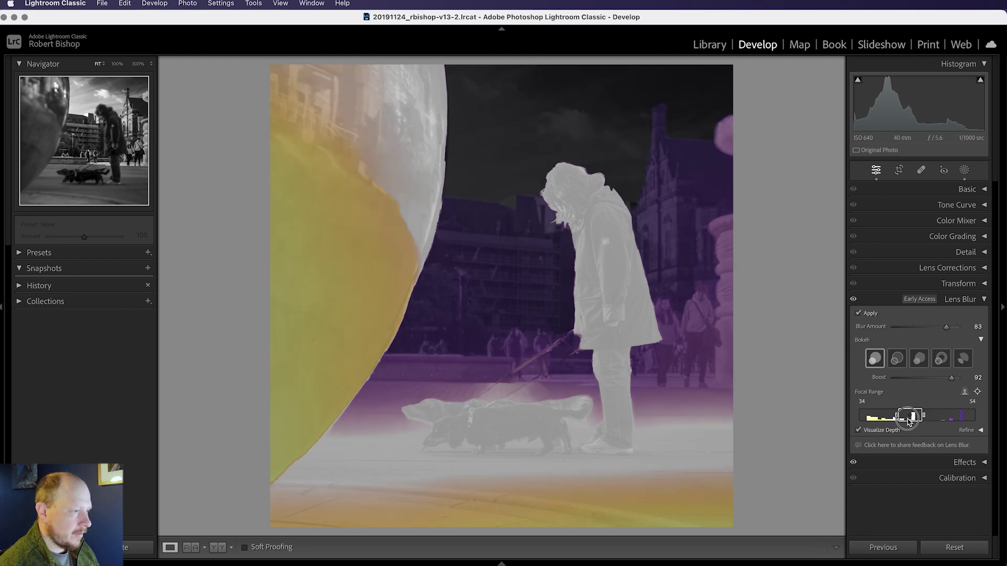
pyautogui.moveTo(909, 422); pyautogui.dragTo(909, 421)
pyautogui.click(858, 431)
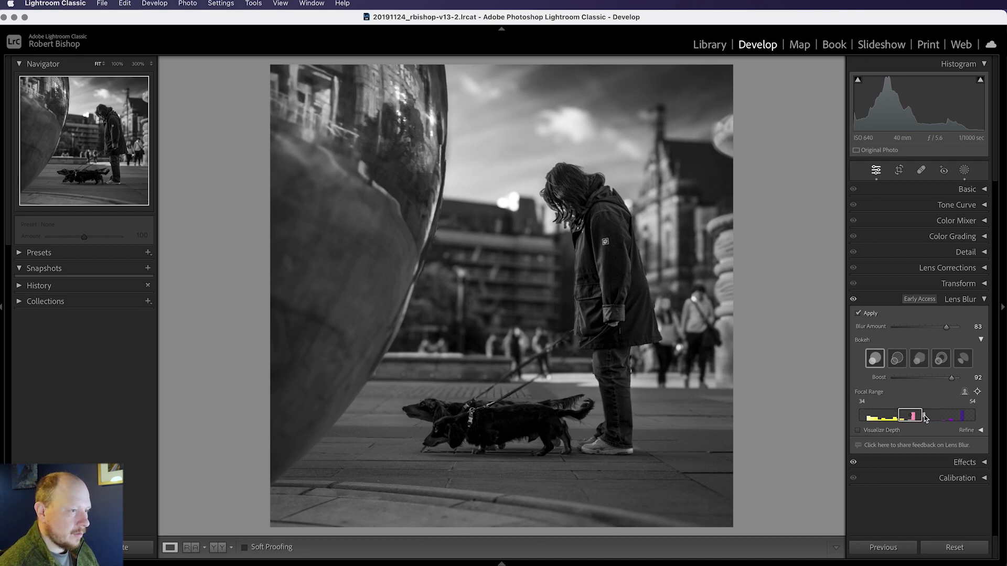
# Step: Widen the focal range to 34–93, and narrow it to the nearer depths at 18–42
pyautogui.moveTo(925, 417); pyautogui.dragTo(971, 419)
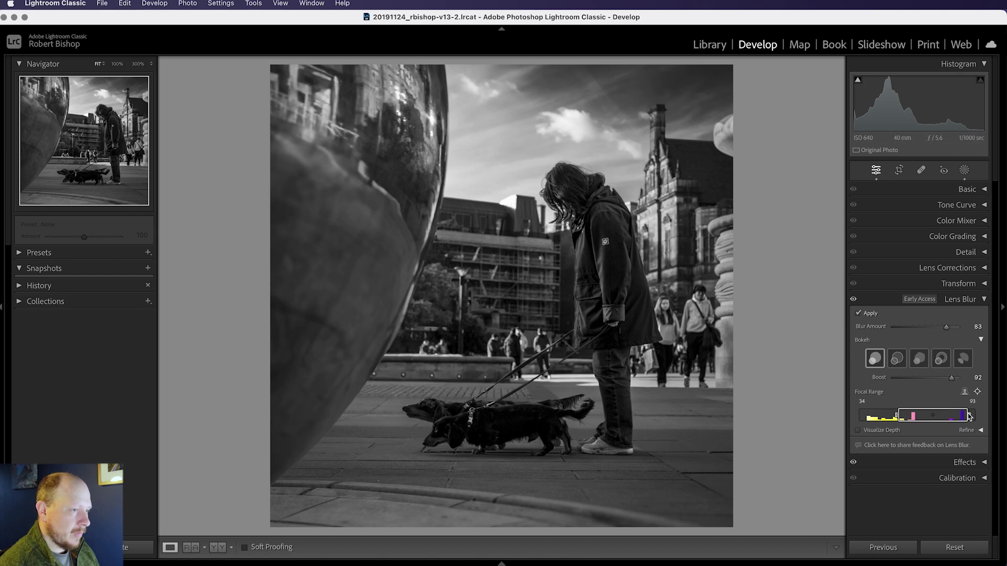
pyautogui.moveTo(970, 417); pyautogui.dragTo(892, 421)
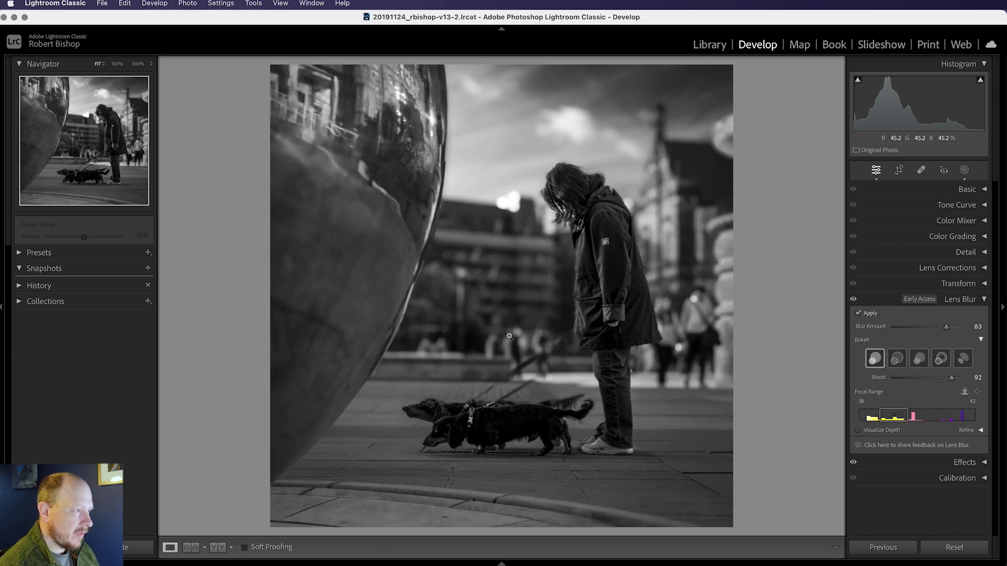
# Step: Try point focus on the background people, and switch the focal range back to automatic subject focus
pyautogui.click(977, 392)
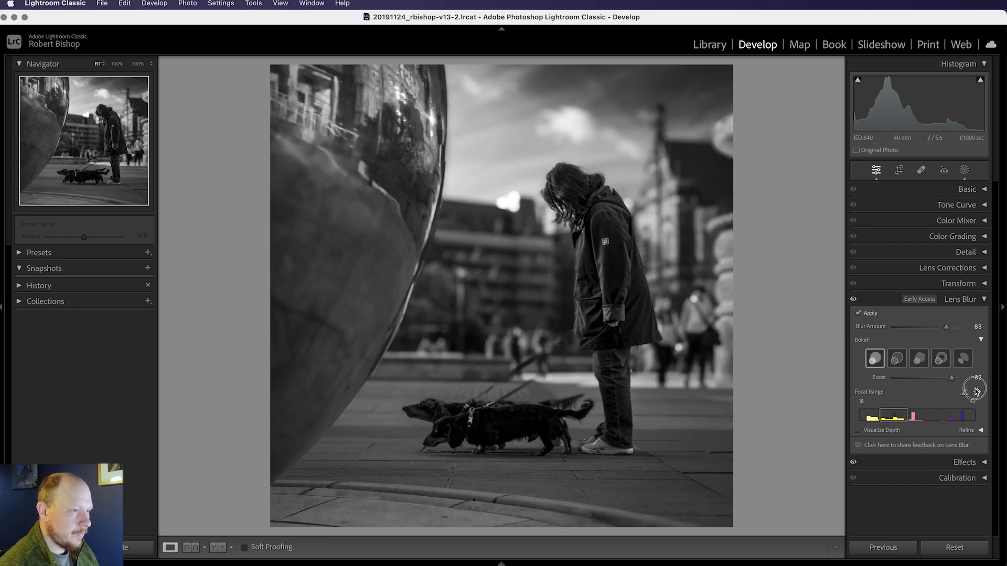
pyautogui.click(526, 344)
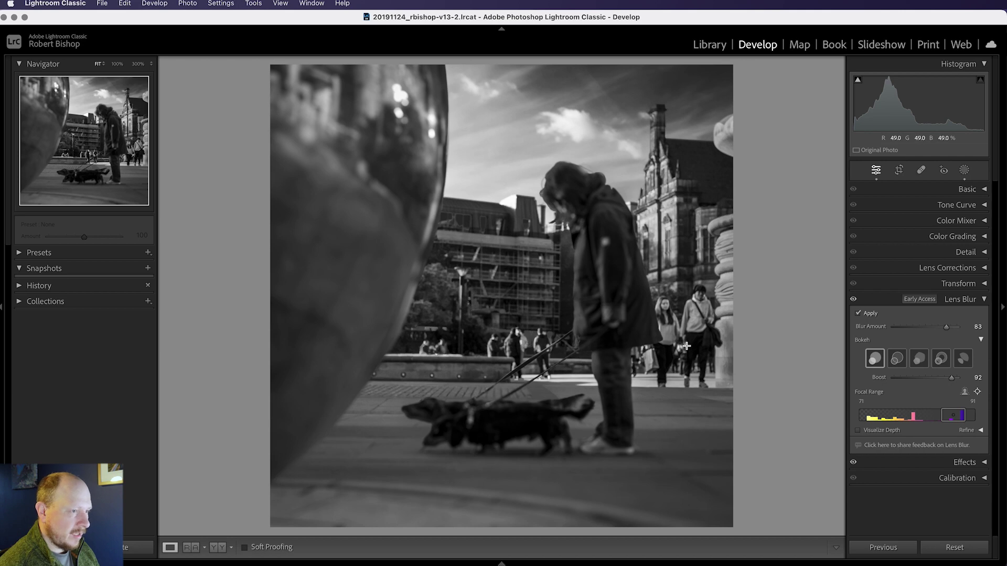
pyautogui.click(966, 395)
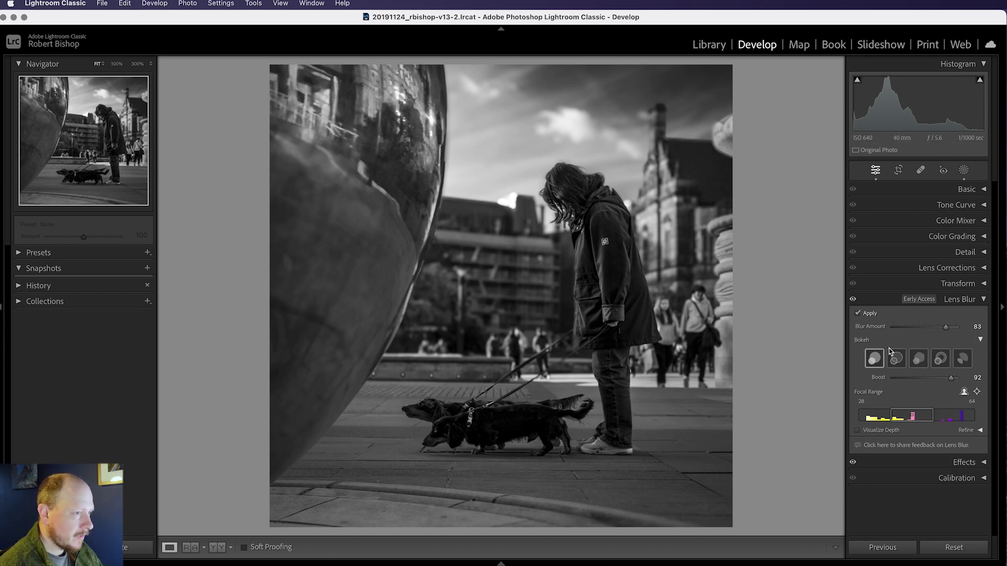
# Step: Examine the blur edges along the dog leads up close and reveal the Refine controls of Lens Blur
pyautogui.click(554, 365)
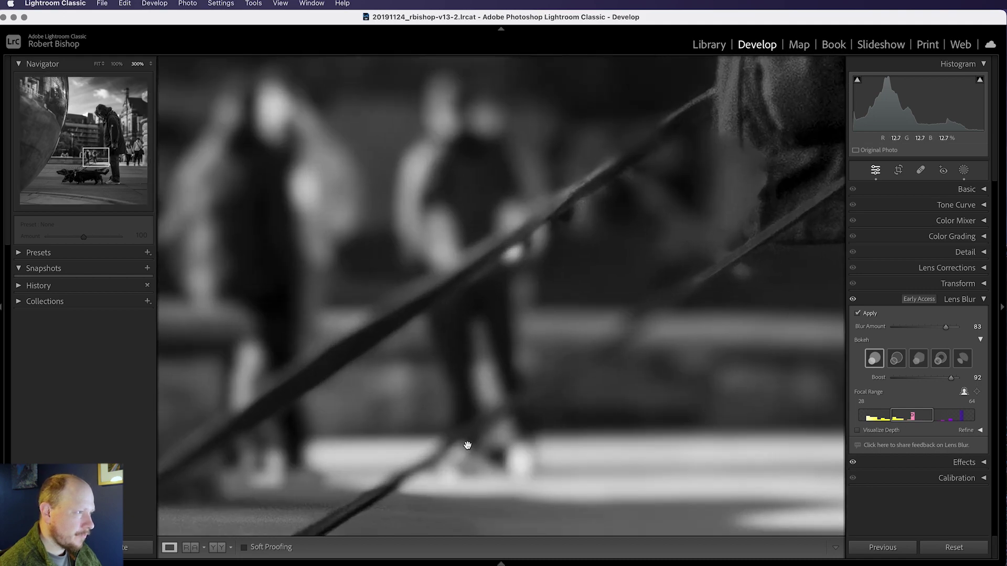
pyautogui.moveTo(615, 356); pyautogui.dragTo(475, 250)
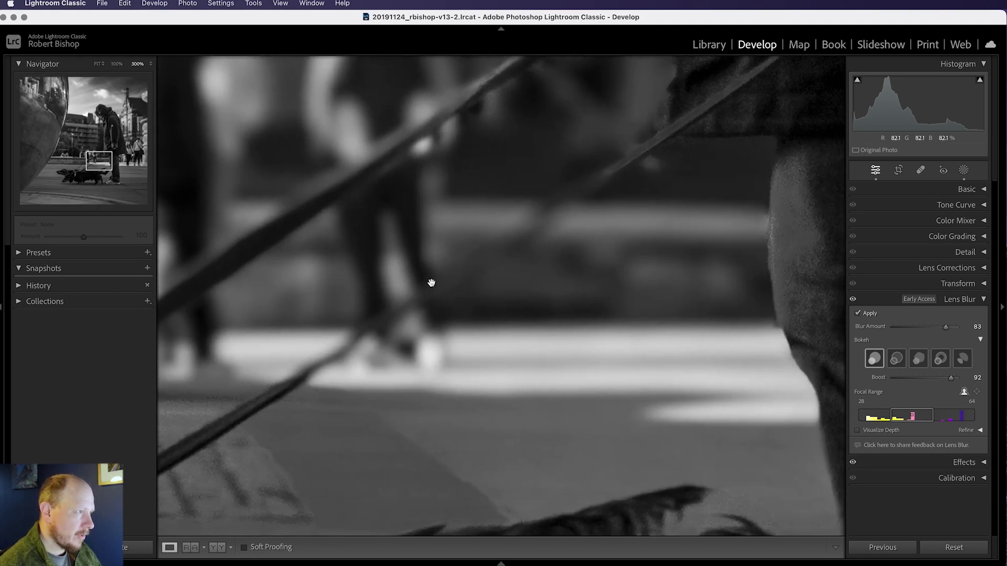
pyautogui.moveTo(430, 281); pyautogui.dragTo(618, 278)
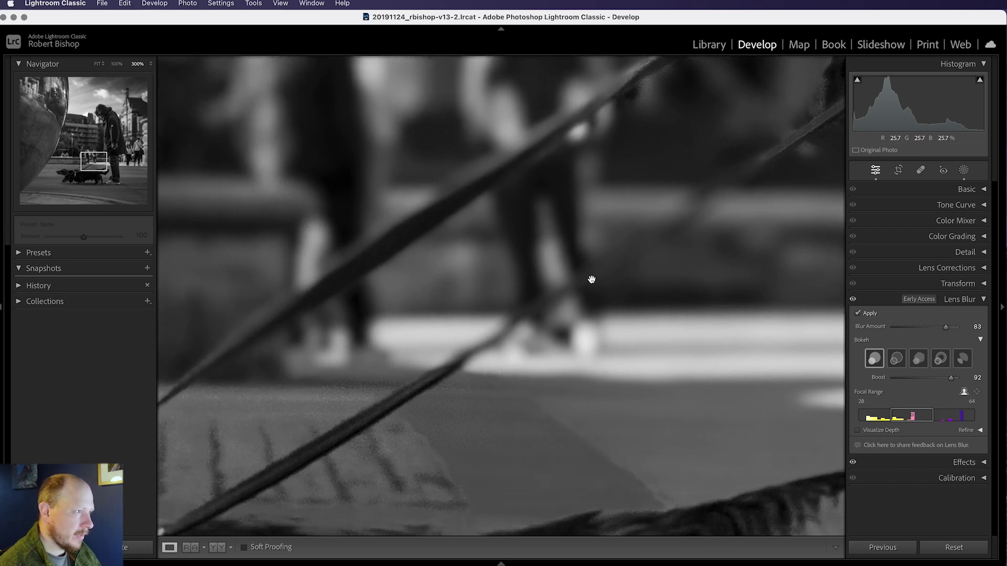
pyautogui.click(653, 295)
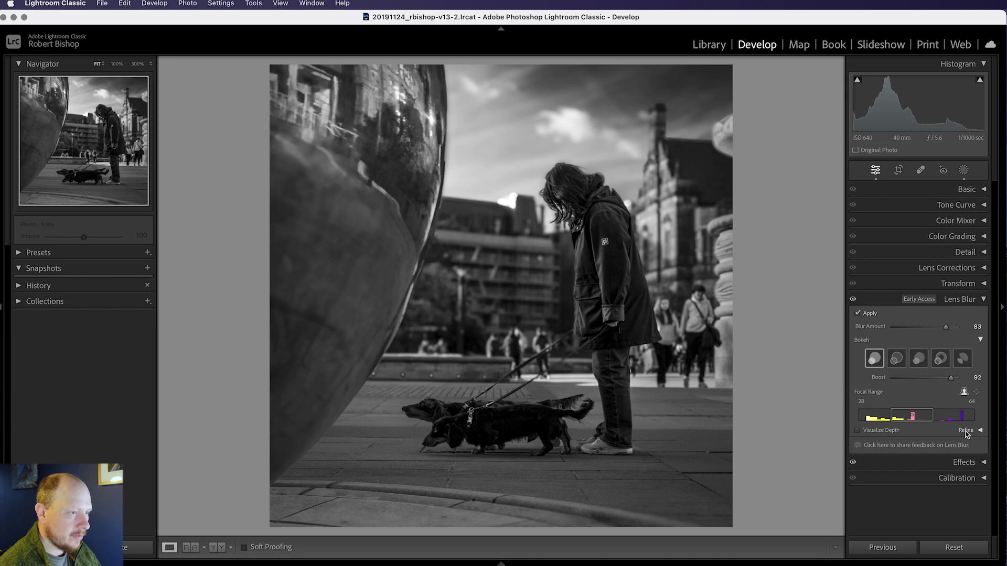
pyautogui.click(980, 430)
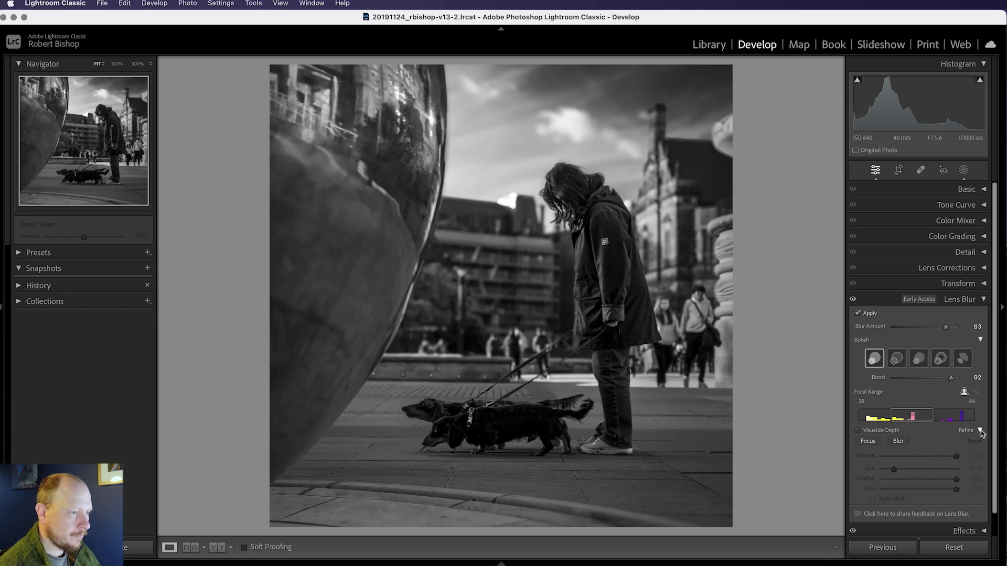
pyautogui.scroll(-2, 925, 450)
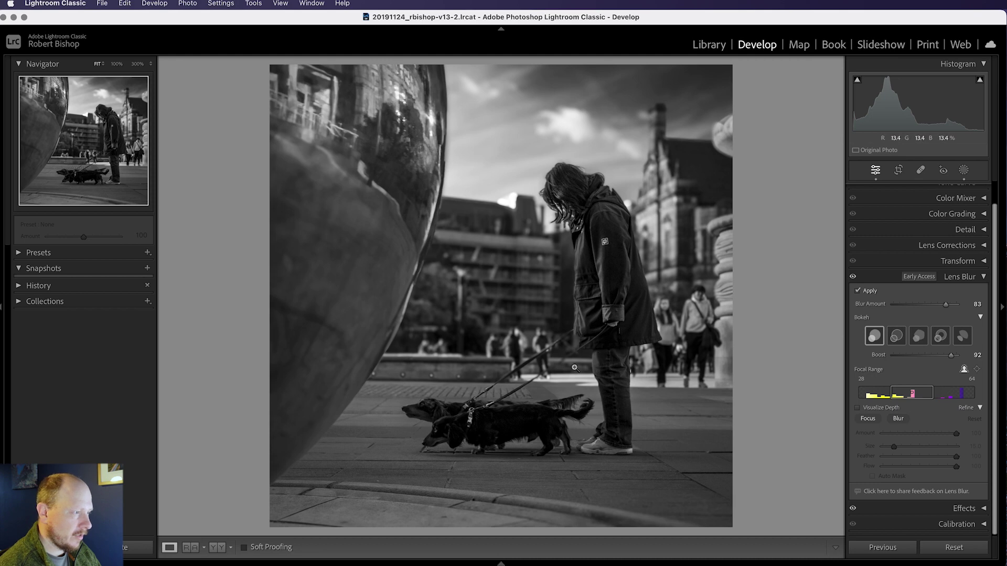
# Step: Set the magnification to 200% and frame the dog leads beside the person's legs
pyautogui.click(868, 419)
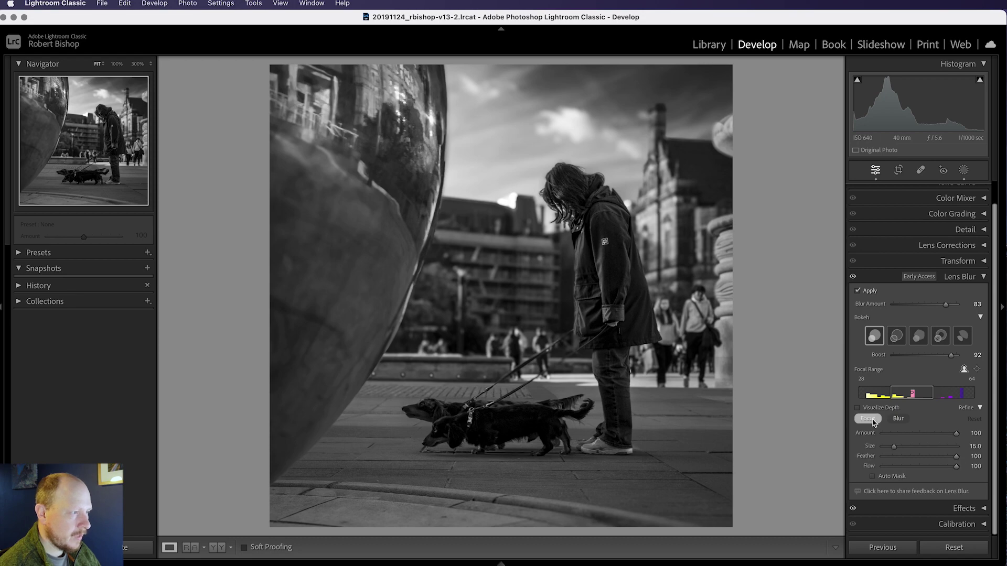
pyautogui.press('Escape')
pyautogui.click(551, 367)
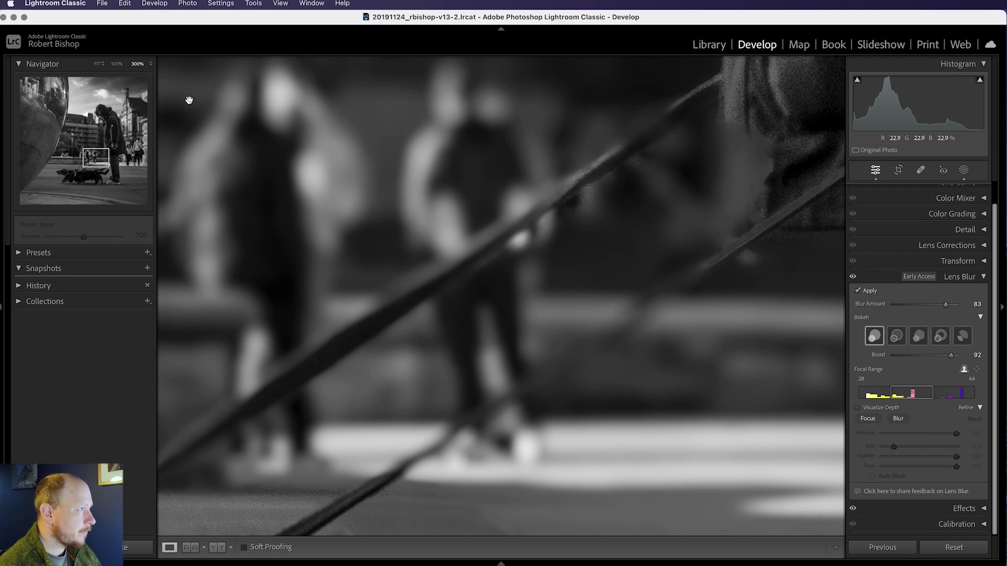
pyautogui.click(151, 65)
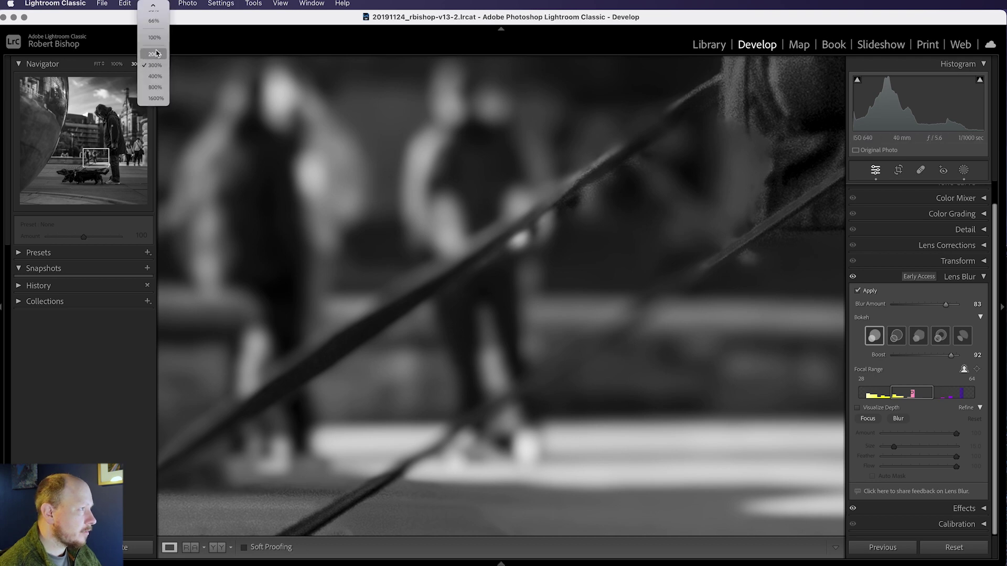
pyautogui.click(158, 54)
pyautogui.moveTo(501, 294); pyautogui.dragTo(489, 220)
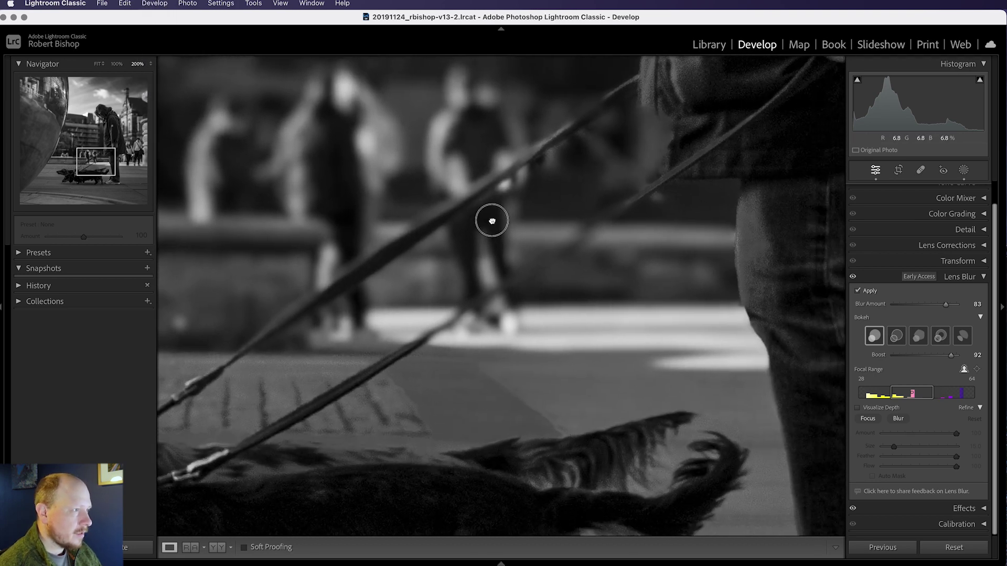
# Step: Activate the Focus refinement brush and set its size to 2 and its feather to 65
pyautogui.click(868, 418)
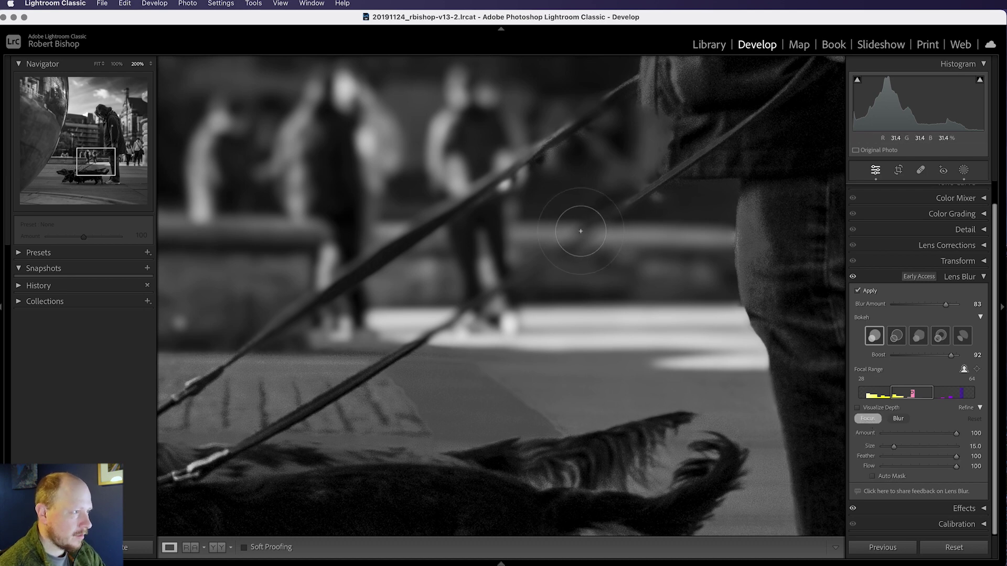
pyautogui.scroll(-8, 581, 230)
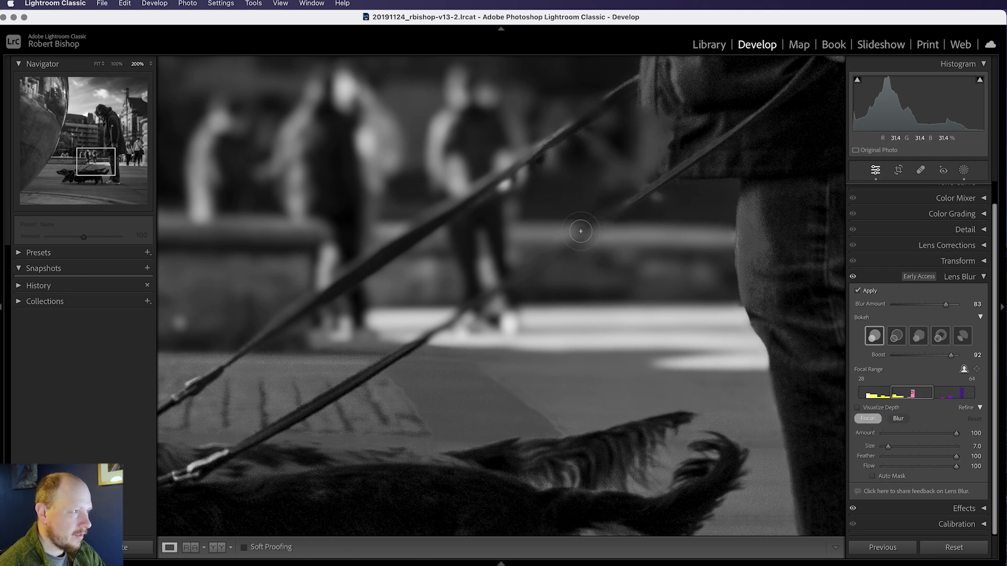
pyautogui.scroll(-3, 581, 231)
pyautogui.scroll(-1, 580, 231)
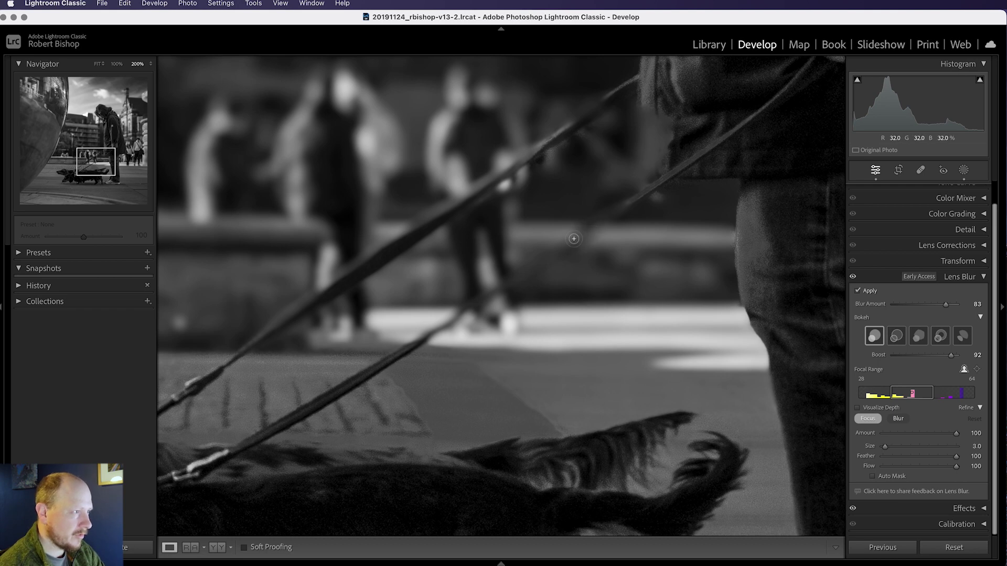
pyautogui.scroll(3, 563, 249)
pyautogui.scroll(-3, 564, 248)
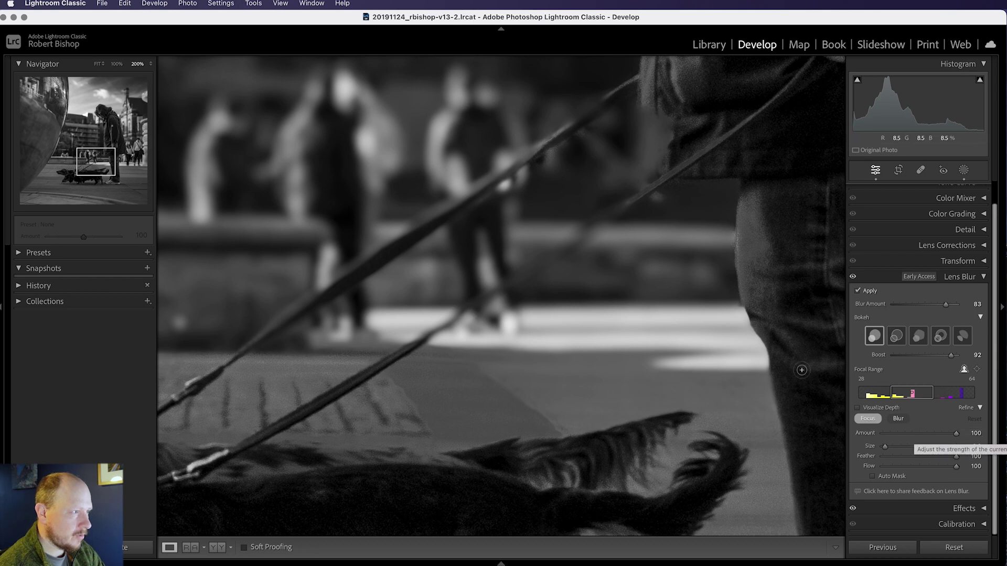
pyautogui.hotkey('shift', '[')
pyautogui.hotkey('shift', '[')
pyautogui.hotkey('shift', '[')
pyautogui.hotkey('shift', '[')
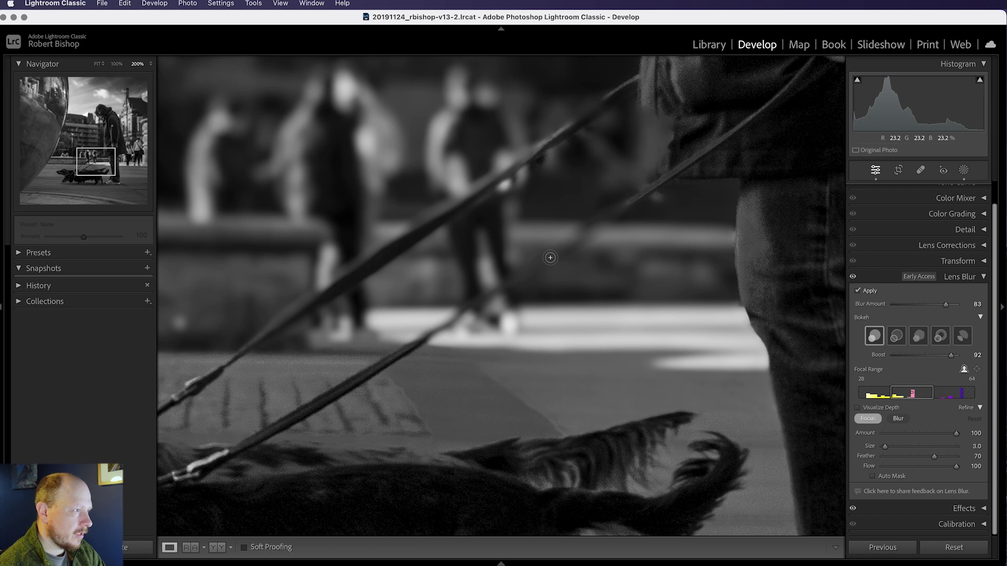
pyautogui.hotkey('shift', '[')
pyautogui.press('[')
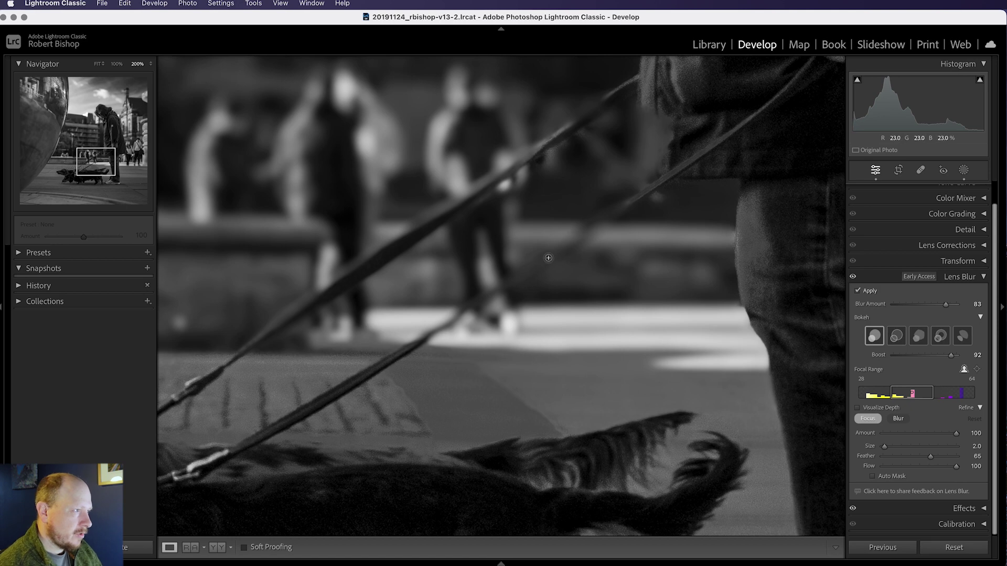
# Step: Paint focus along the blurred-out stretch of the lower dog lead and along the upper lead
pyautogui.moveTo(521, 276); pyautogui.dragTo(551, 257)
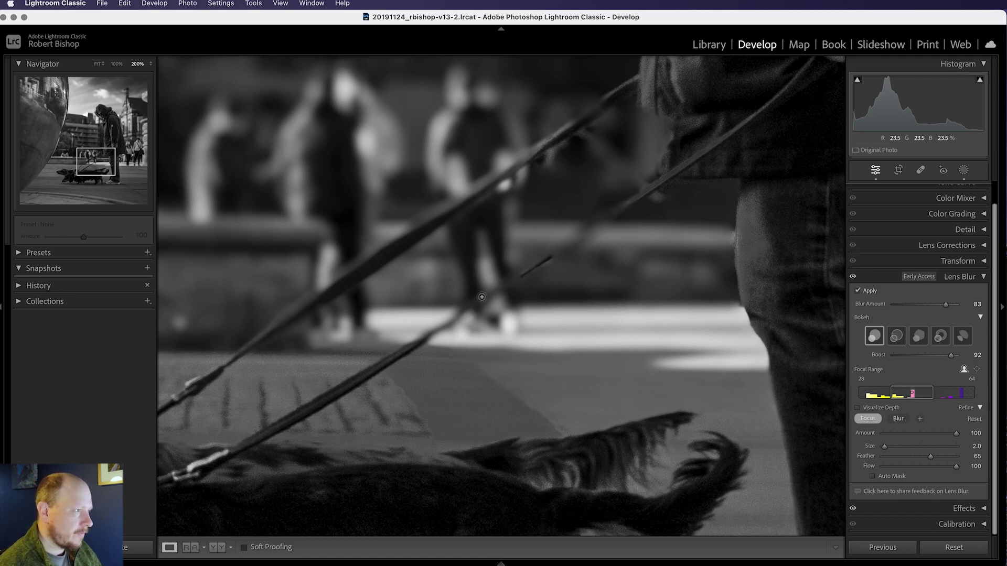
pyautogui.keyDown('shift'); pyautogui.click(415, 345); pyautogui.keyUp('shift')
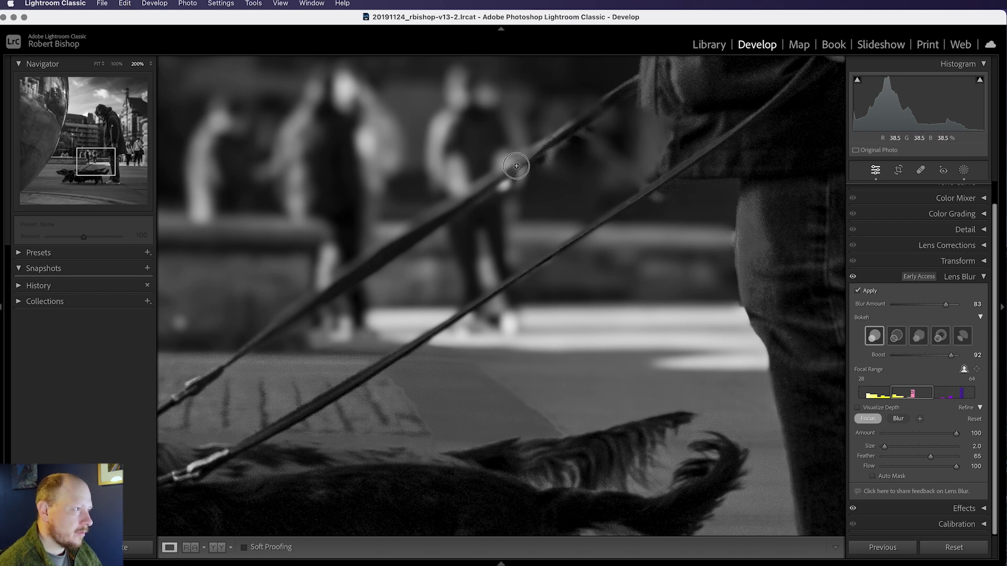
pyautogui.moveTo(516, 166); pyautogui.dragTo(389, 252)
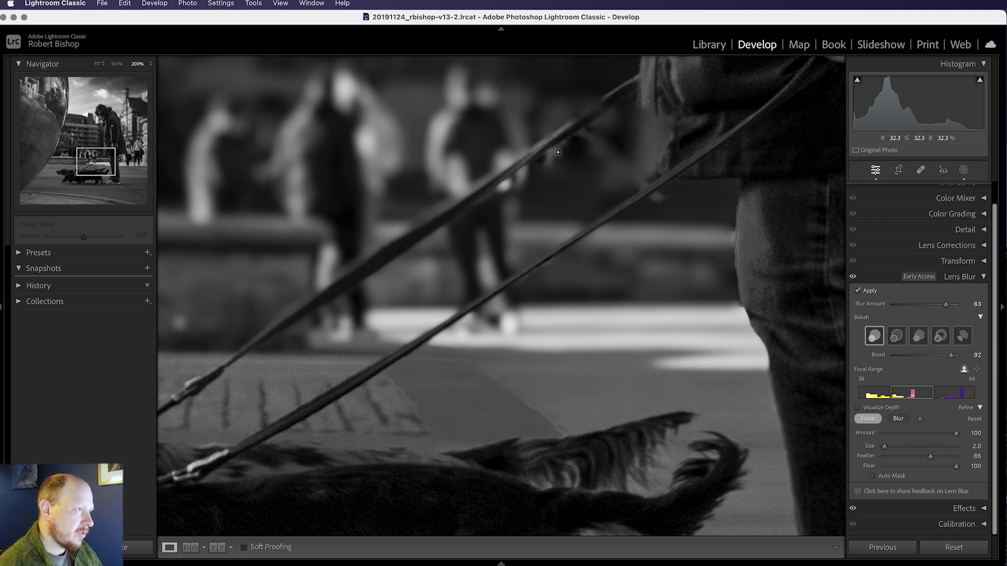
# Step: Brush blur just beneath the upper lead, and restore focus along the coat's edge with a size 4 brush
pyautogui.click(898, 419)
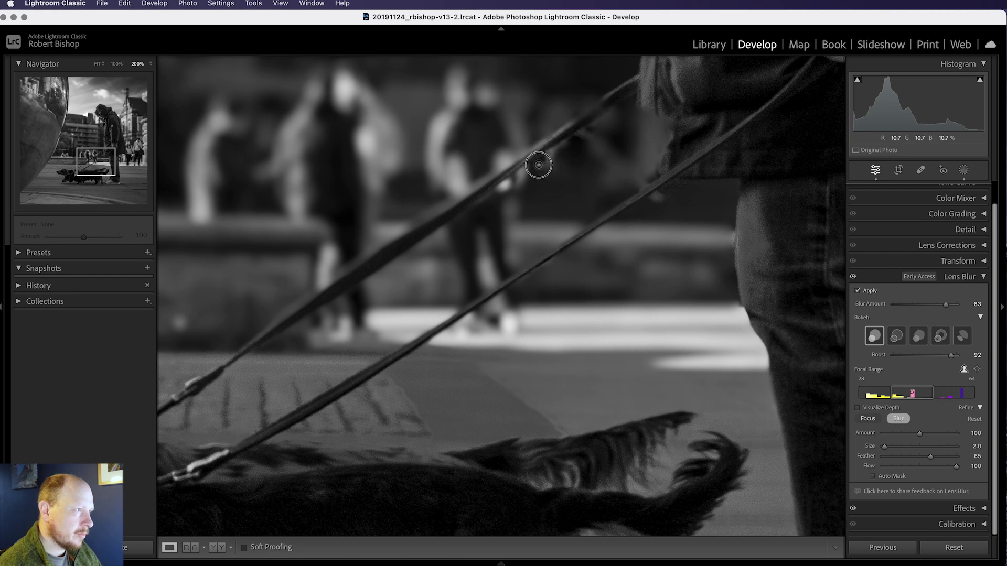
pyautogui.moveTo(539, 165)
pyautogui.mouseDown()
pyautogui.moveTo(596, 127)
pyautogui.moveTo(539, 172)
pyautogui.mouseUp()
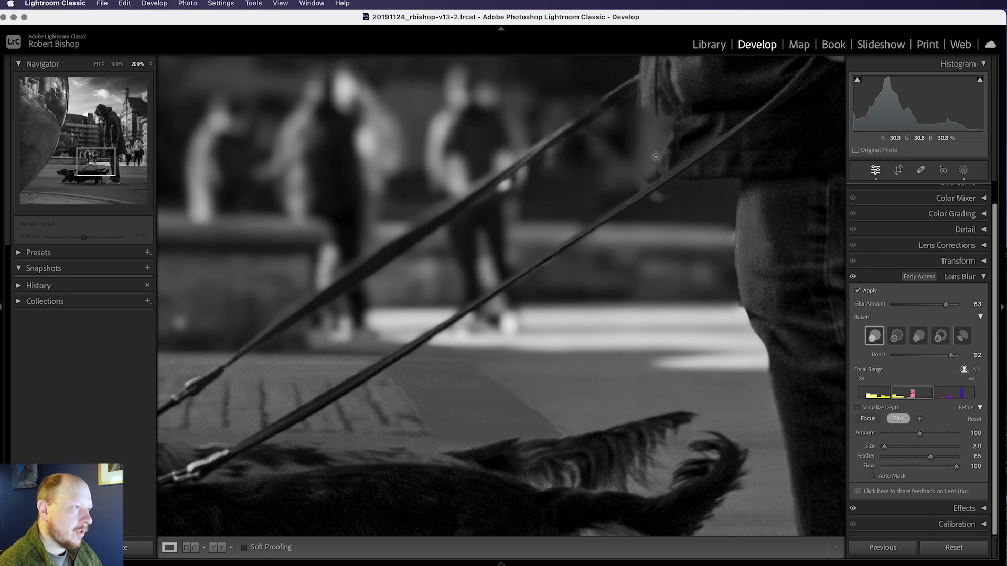
pyautogui.click(868, 419)
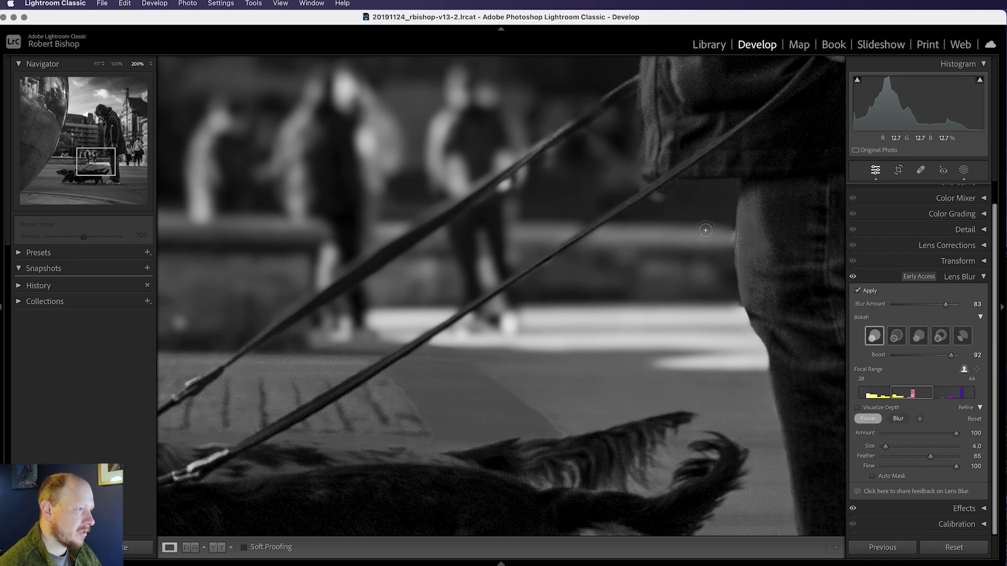
pyautogui.click(95, 64)
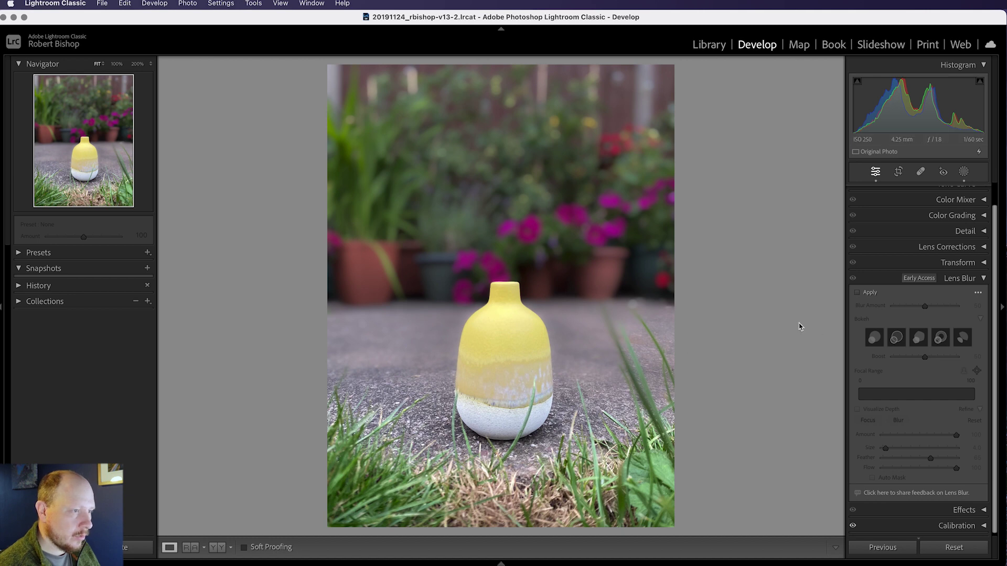
# Step: Apply Lens Blur to the yellow vase photo and toggle the "Use" option in its additional settings
pyautogui.click(978, 294)
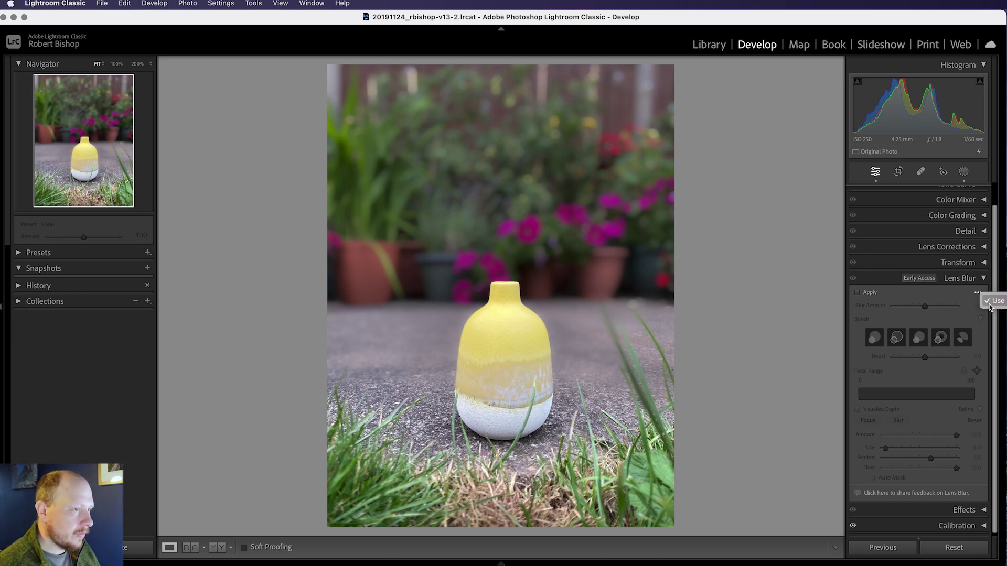
pyautogui.click(955, 297)
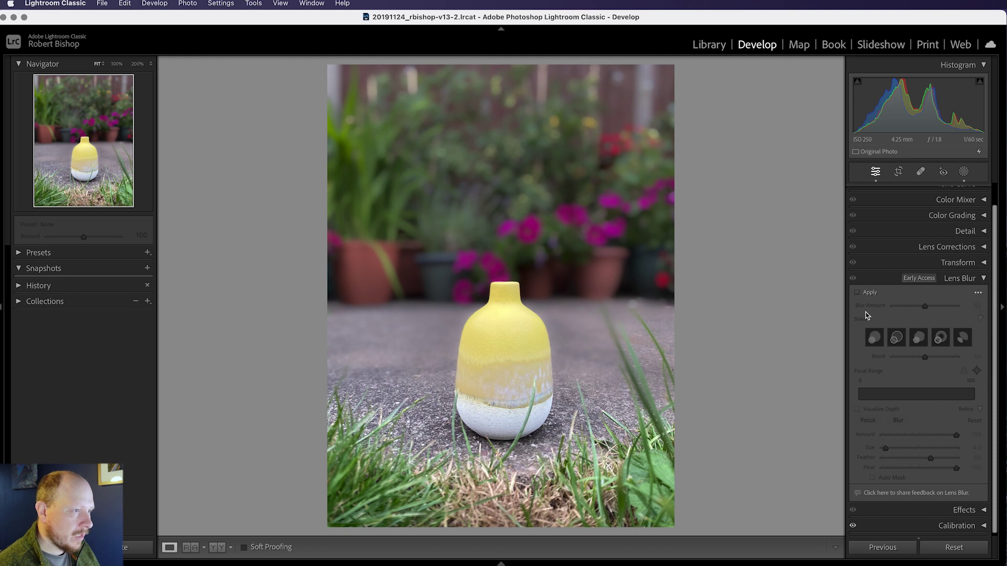
pyautogui.click(857, 292)
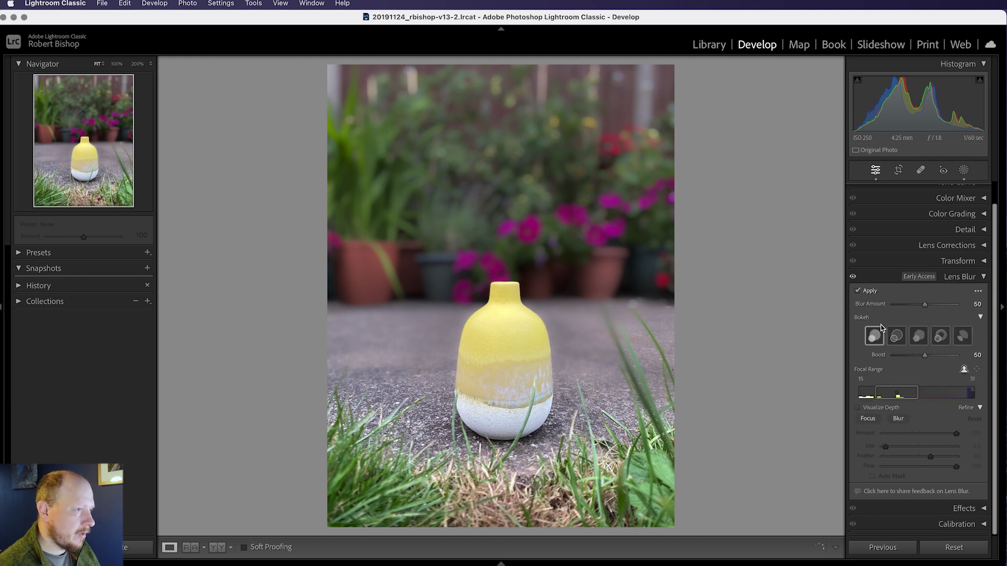
pyautogui.scroll(1, 915, 366)
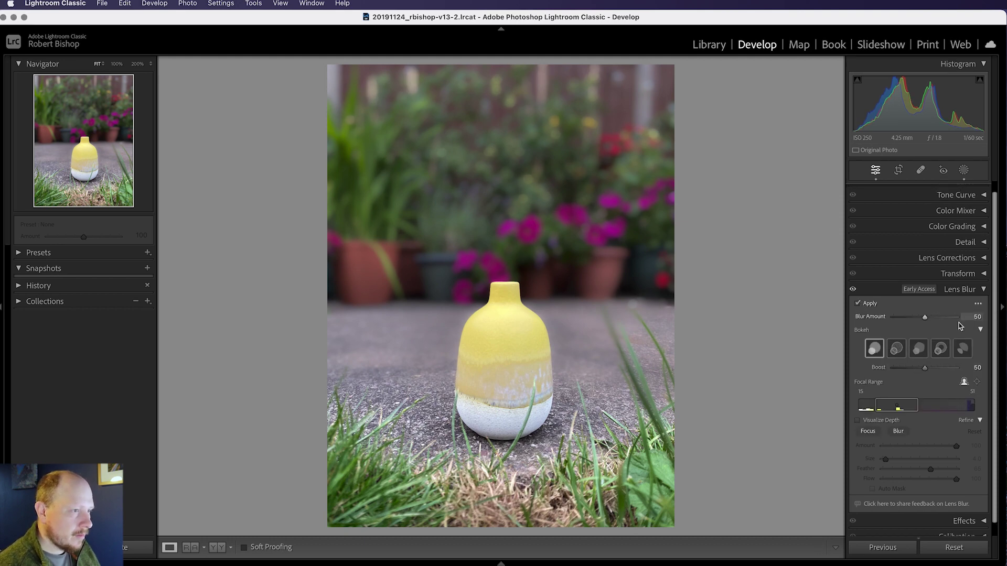
pyautogui.click(977, 304)
pyautogui.click(991, 309)
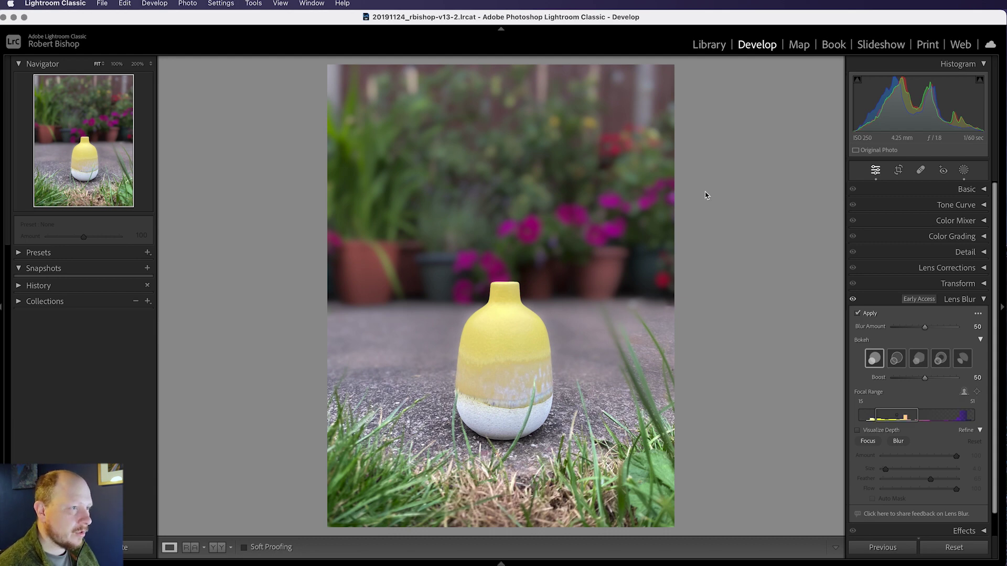
# Step: Open the Healing tool and compare its notice with Lens Blur switched off and back on
pyautogui.click(921, 172)
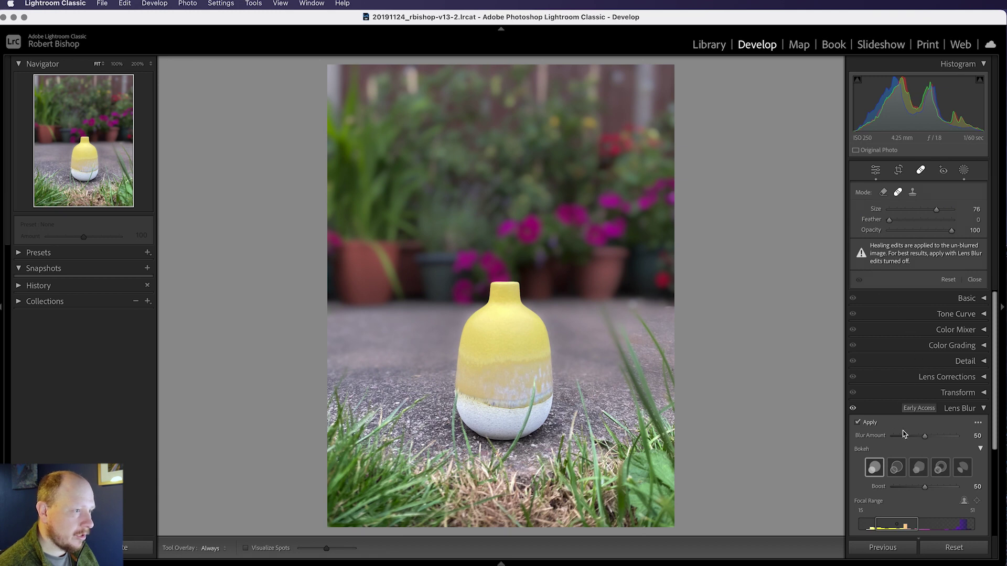
pyautogui.scroll(-5, 909, 430)
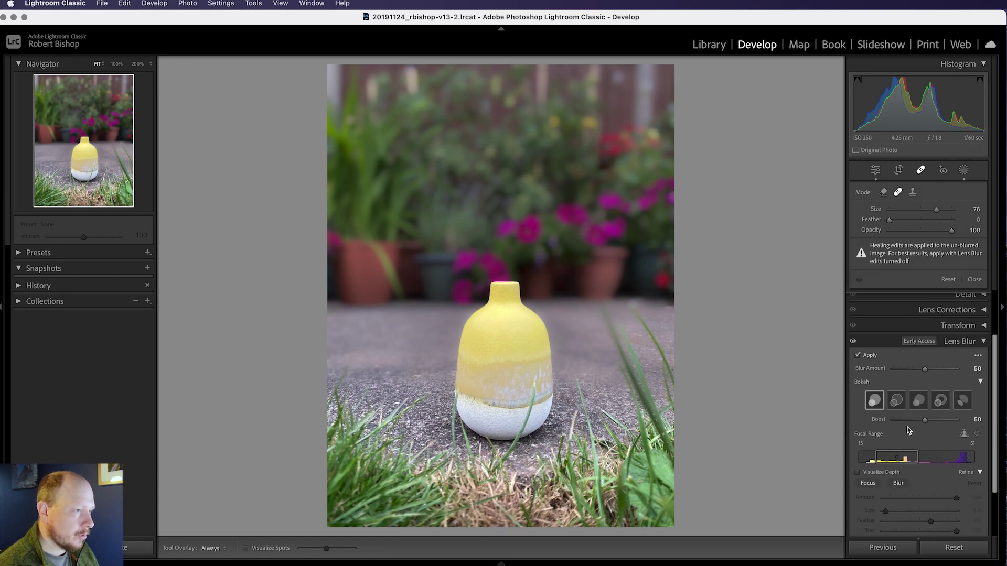
pyautogui.click(858, 351)
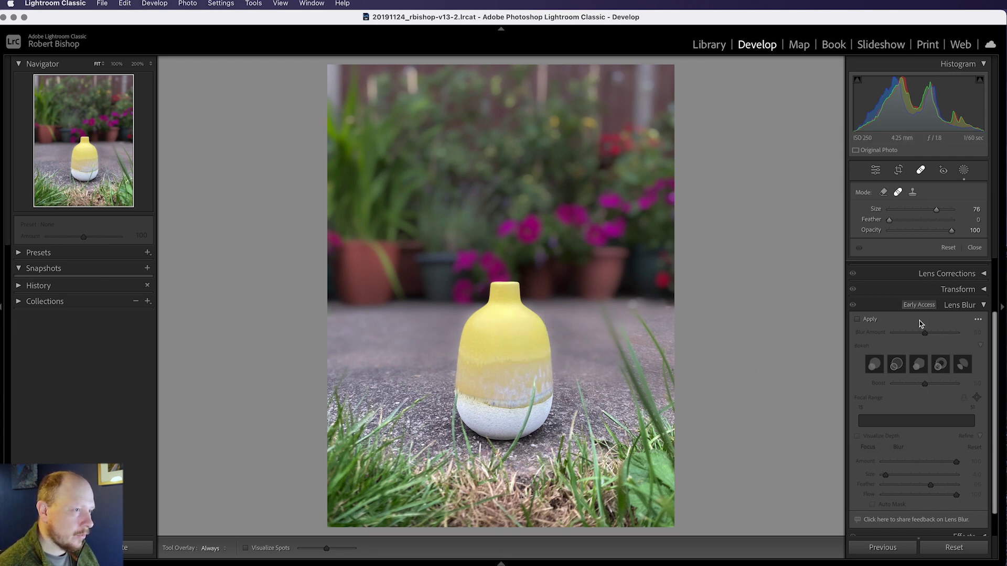
pyautogui.click(857, 319)
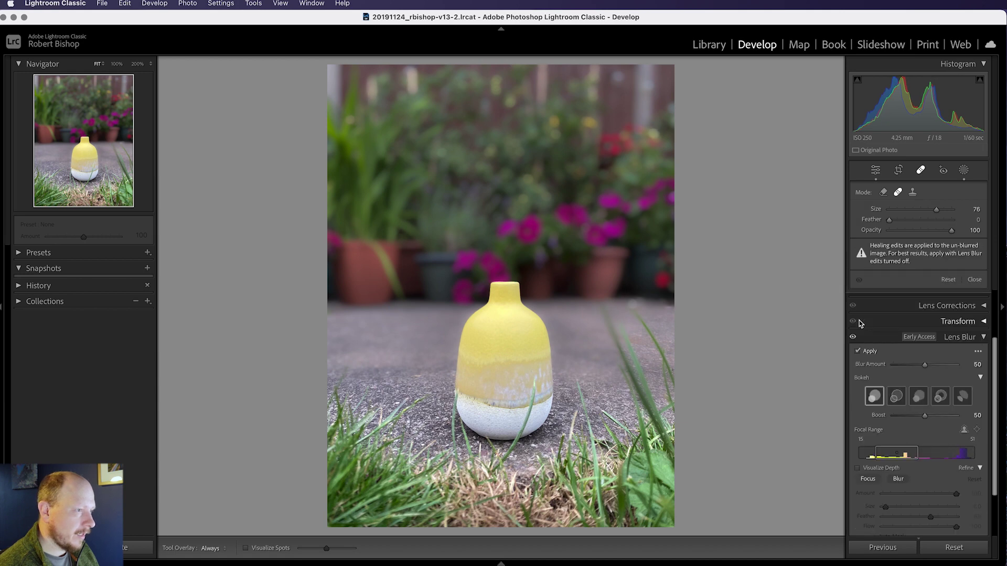